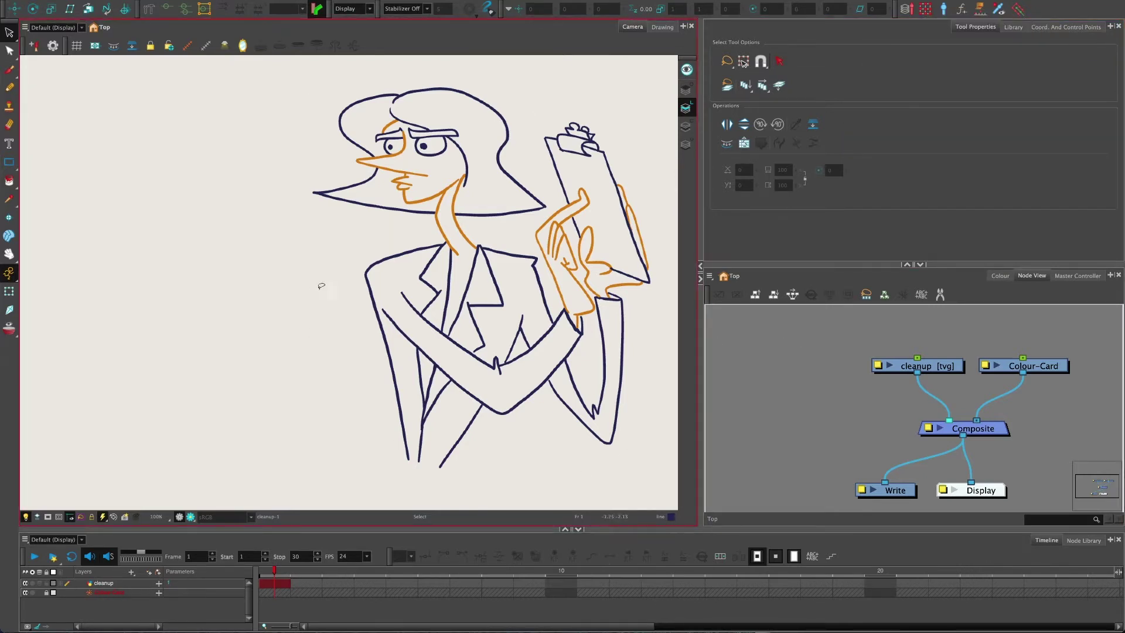
# Add a new Drawing layer and connect it into the Composite node.
pyautogui.click(939, 369)
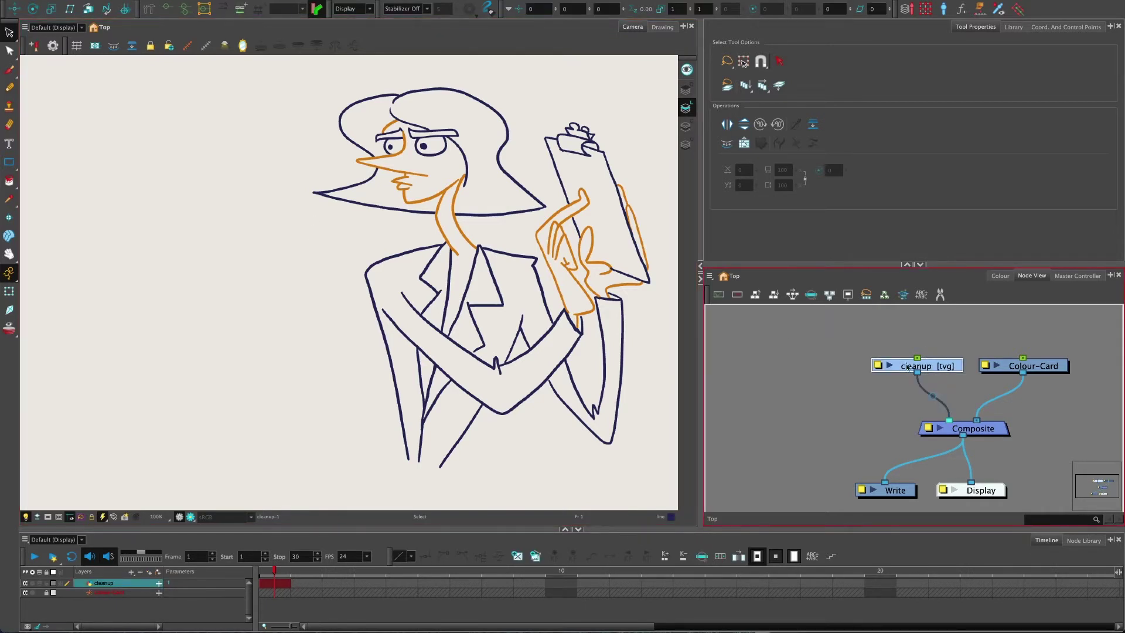
pyautogui.click(816, 368)
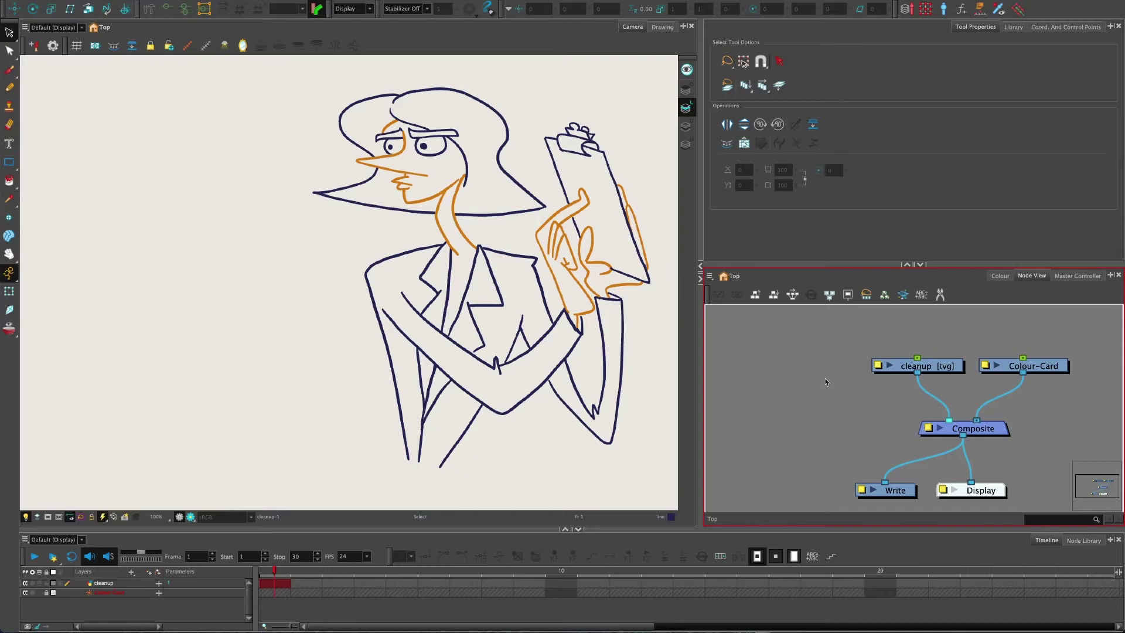
pyautogui.press('super+r')
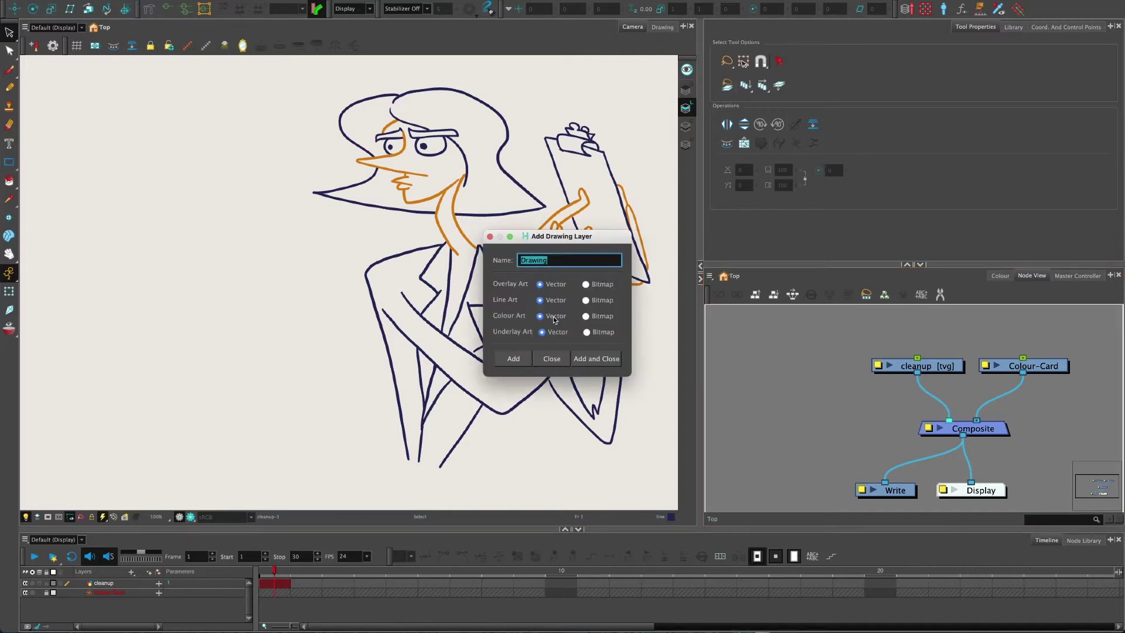
pyautogui.click(596, 360)
pyautogui.moveTo(985, 335)
pyautogui.mouseDown()
pyautogui.moveTo(814, 356)
pyautogui.moveTo(843, 398)
pyautogui.moveTo(942, 421)
pyautogui.mouseUp()
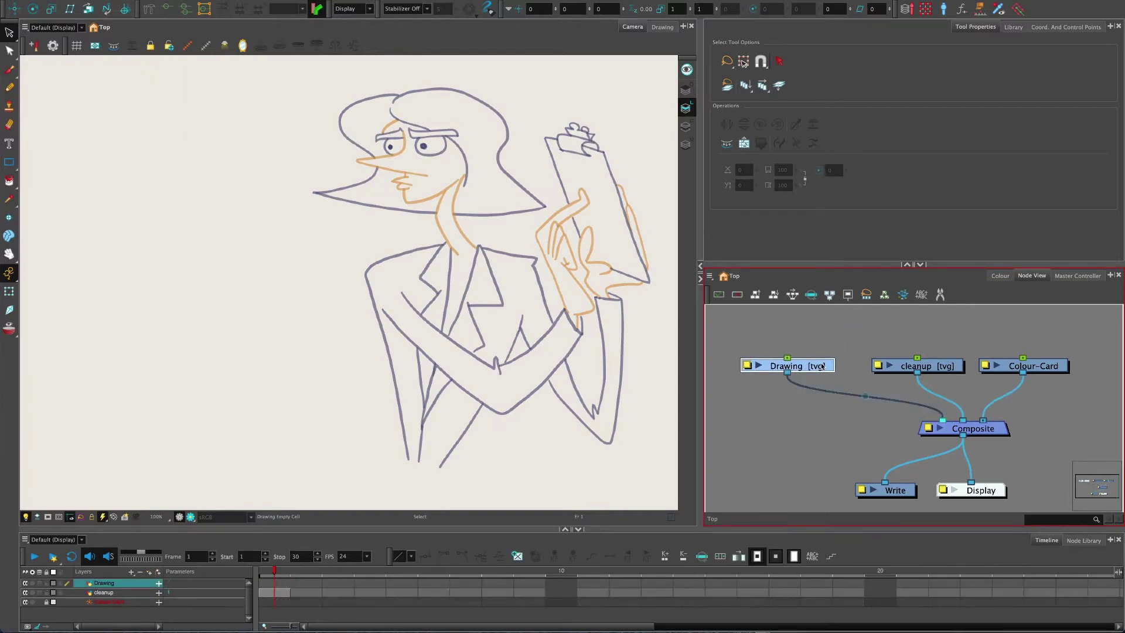
# Draw a tall navy rectangle outline to the left of the character.
pyautogui.click(14, 166)
pyautogui.click(36, 163)
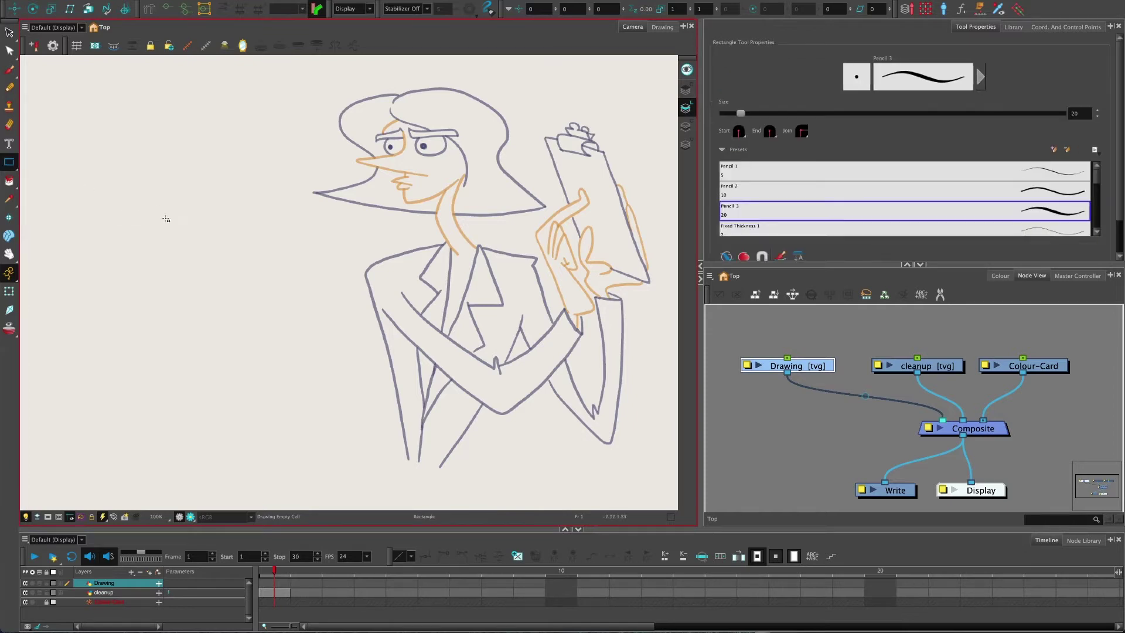
pyautogui.moveTo(135, 232)
pyautogui.mouseDown()
pyautogui.moveTo(284, 476)
pyautogui.moveTo(280, 458)
pyautogui.mouseUp()
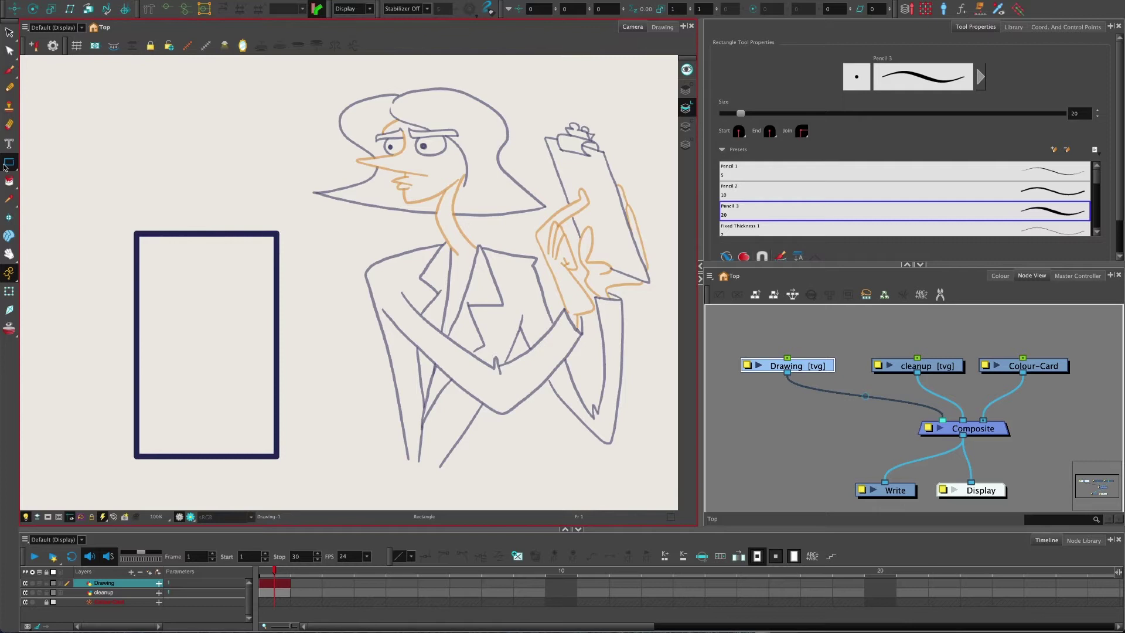
# Fill the rectangle solid navy and add a Drawing-P peg to its Drawing layer.
pyautogui.hotkey('alt', 'i')
pyautogui.click(176, 305)
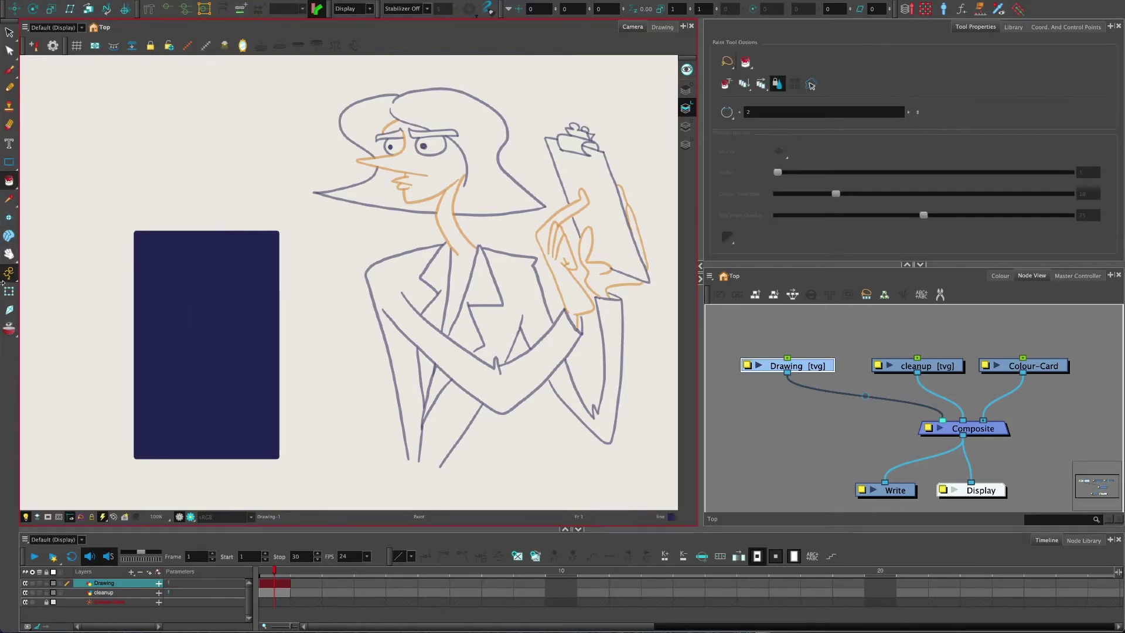
pyautogui.click(9, 292)
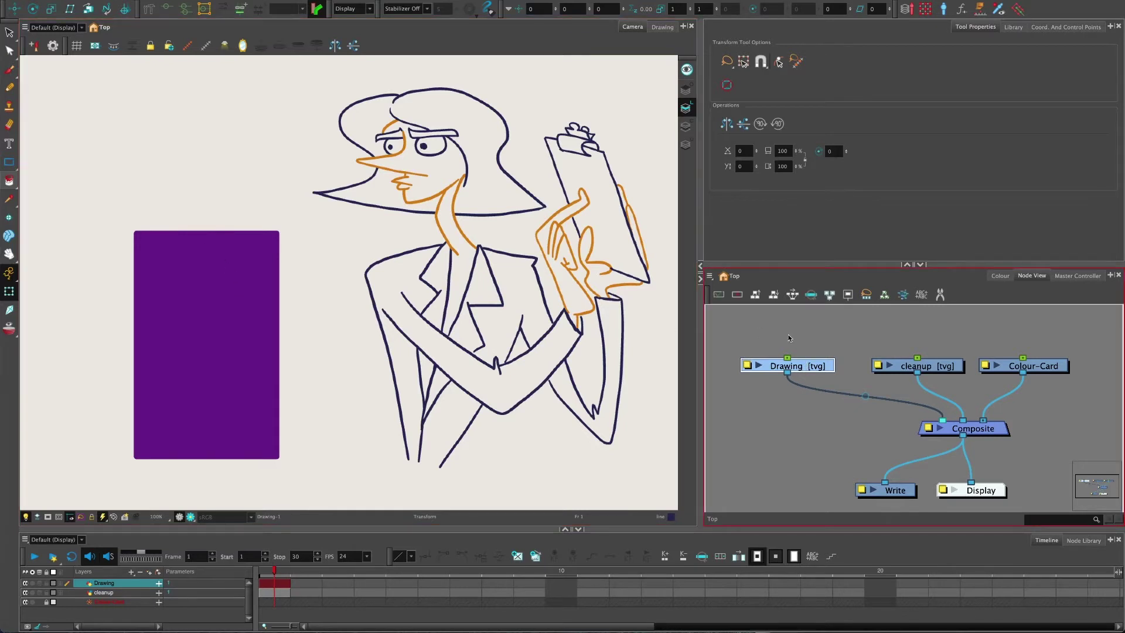
pyautogui.moveTo(788, 338); pyautogui.dragTo(807, 392)
pyautogui.hotkey('ctrl', 'p')
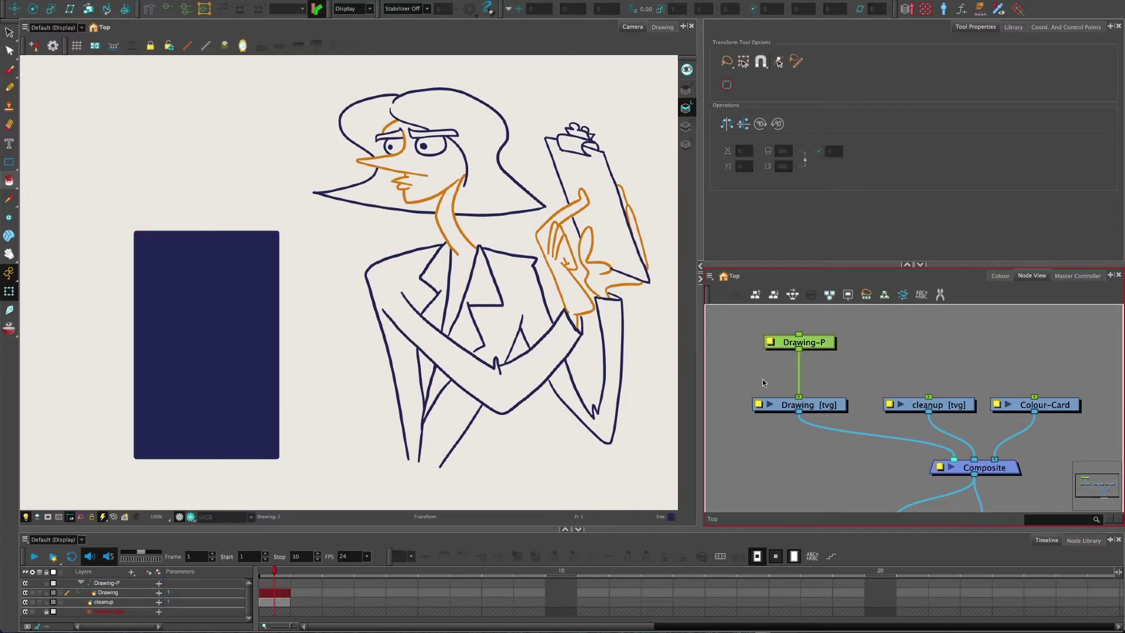
# Test-rotate the rectangle slightly, undo the rotation, and deselect it.
pyautogui.click(34, 9)
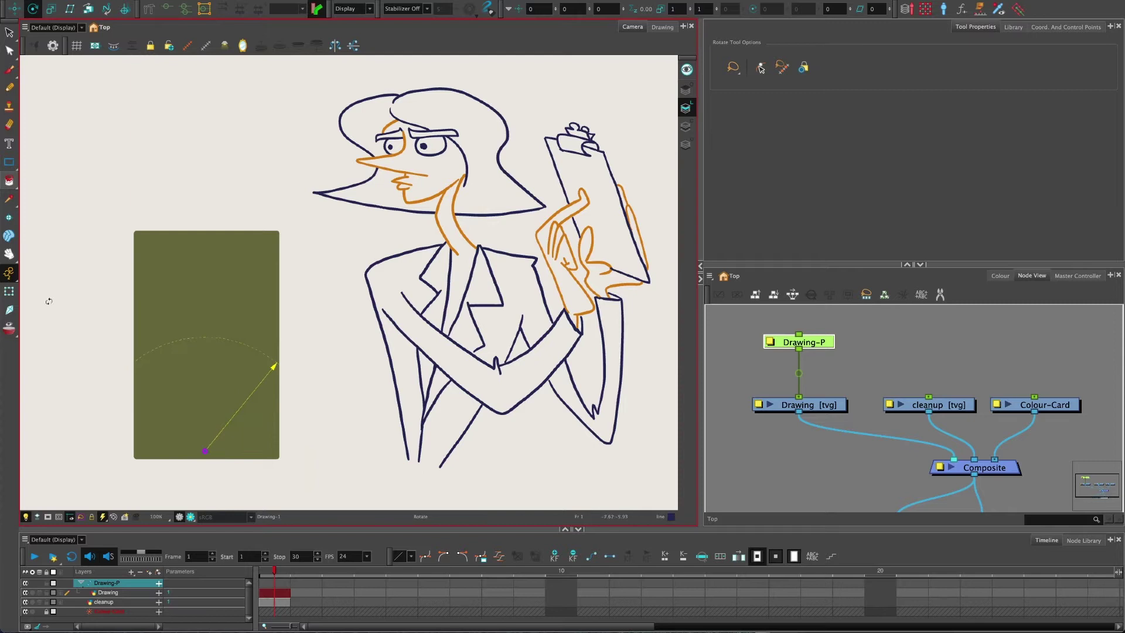
pyautogui.click(9, 292)
pyautogui.click(75, 294)
pyautogui.click(206, 297)
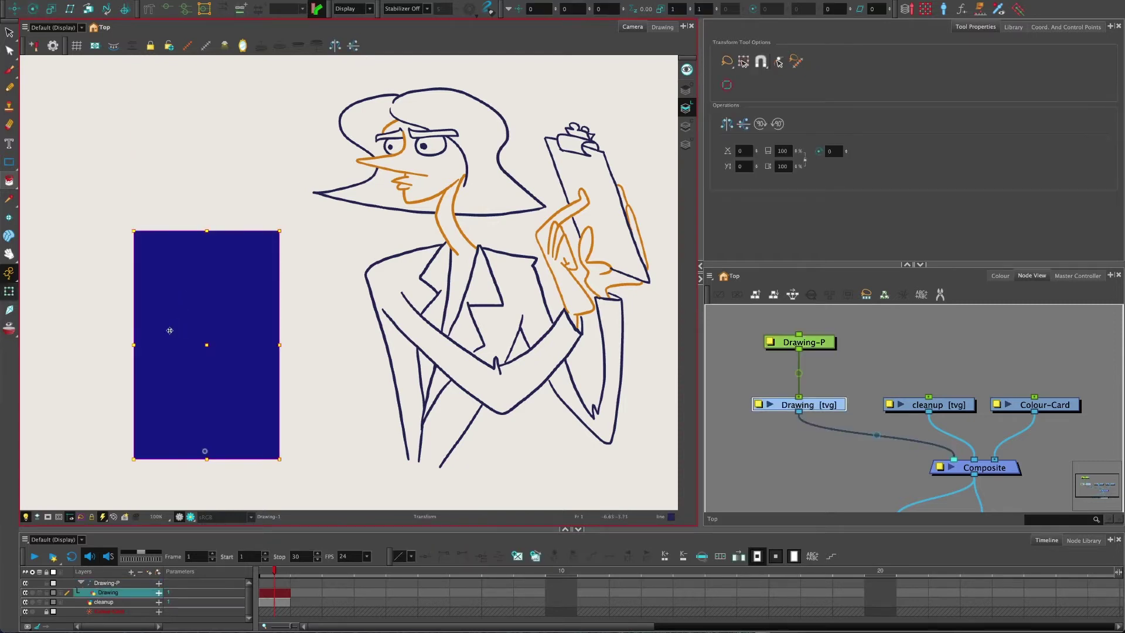
pyautogui.moveTo(124, 229)
pyautogui.mouseDown()
pyautogui.moveTo(135, 221)
pyautogui.moveTo(121, 235)
pyautogui.mouseUp()
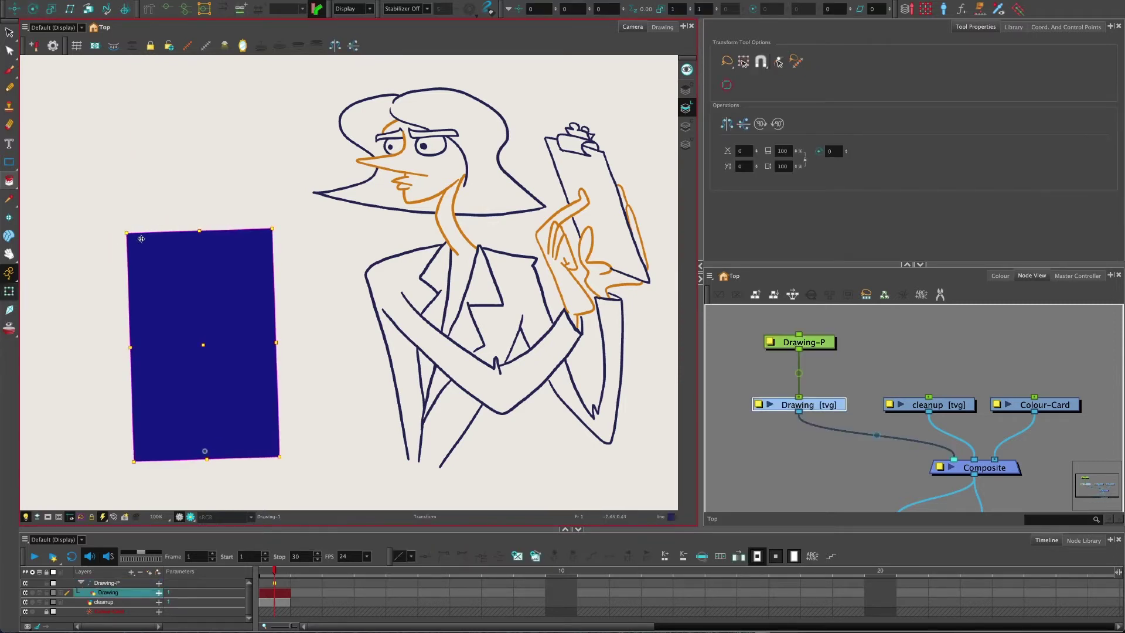
pyautogui.hotkey('ctrl', 'z')
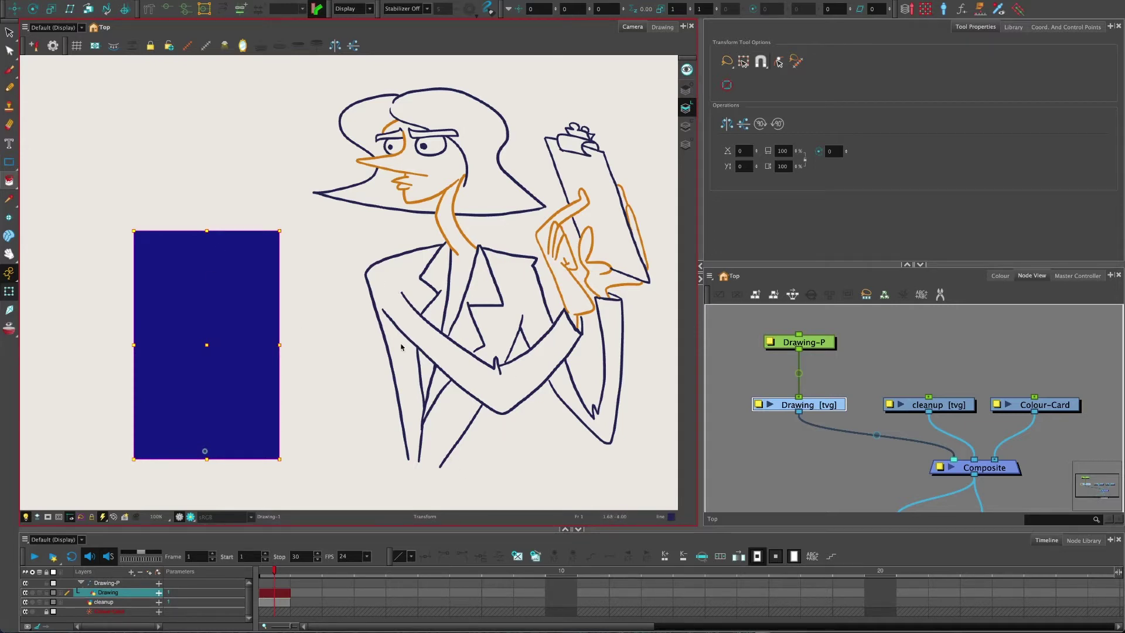
pyautogui.click(350, 309)
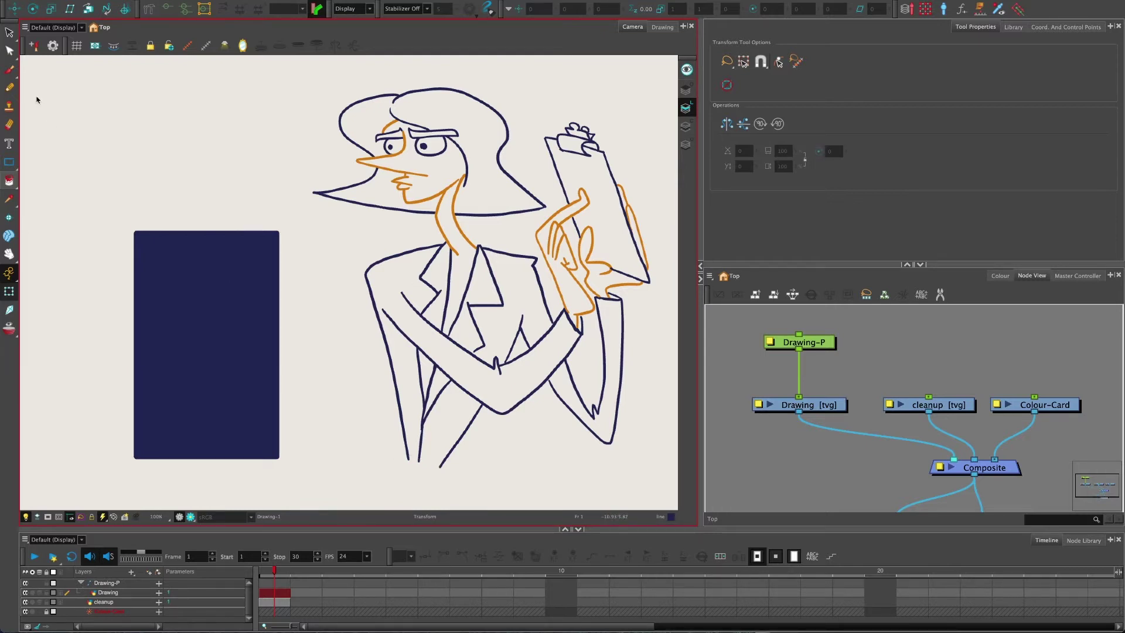
# Select the navy rectangle and drag its left edge rightward to narrow it.
pyautogui.click(9, 32)
pyautogui.moveTo(68, 169); pyautogui.dragTo(312, 297)
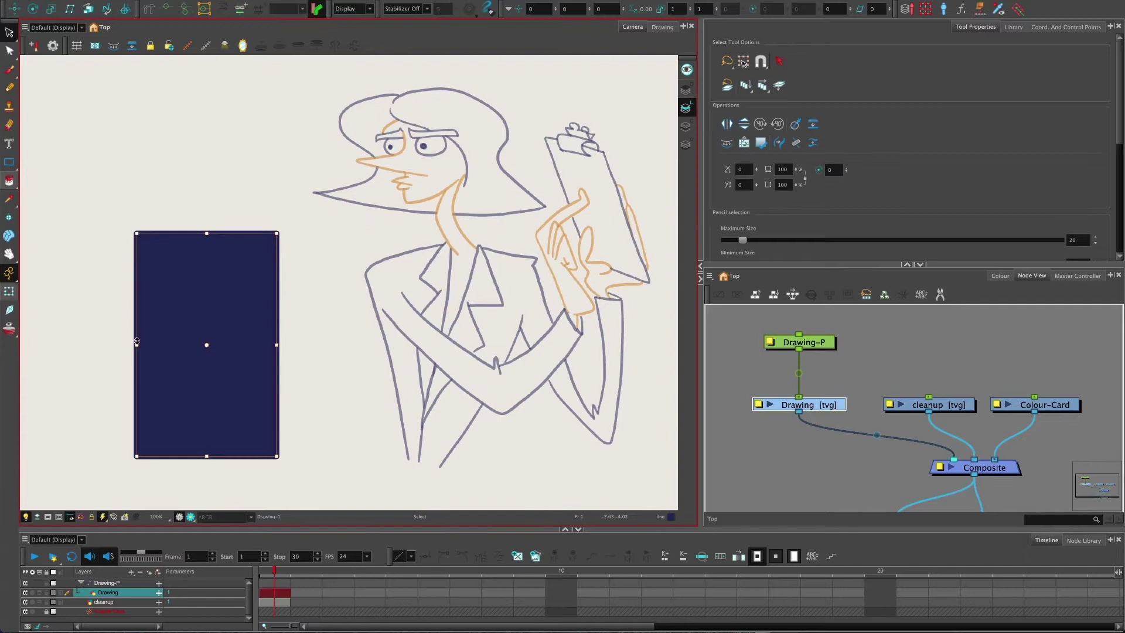
pyautogui.moveTo(136, 341); pyautogui.dragTo(208, 344)
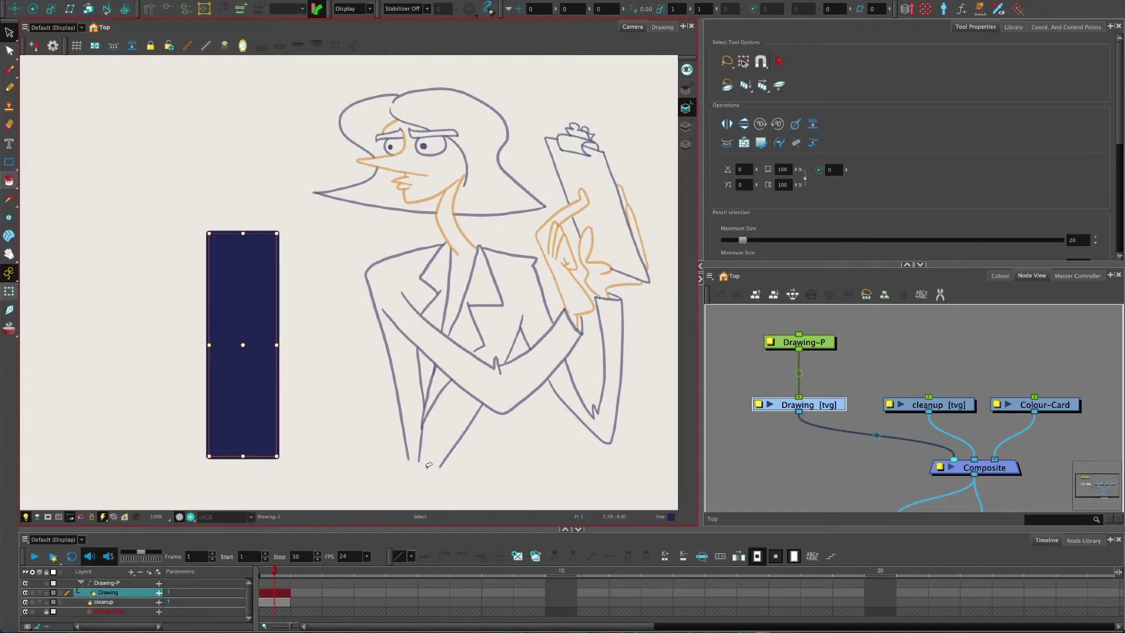
pyautogui.scroll(4, 435, 467)
pyautogui.scroll(-4, 397, 445)
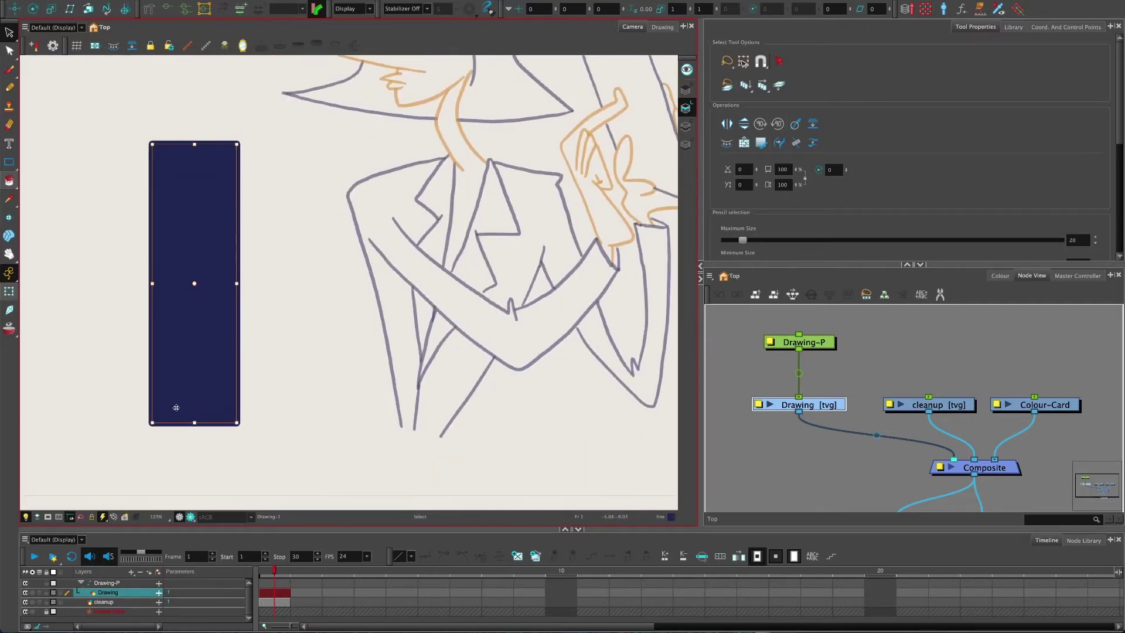
pyautogui.scroll(-1, 306, 352)
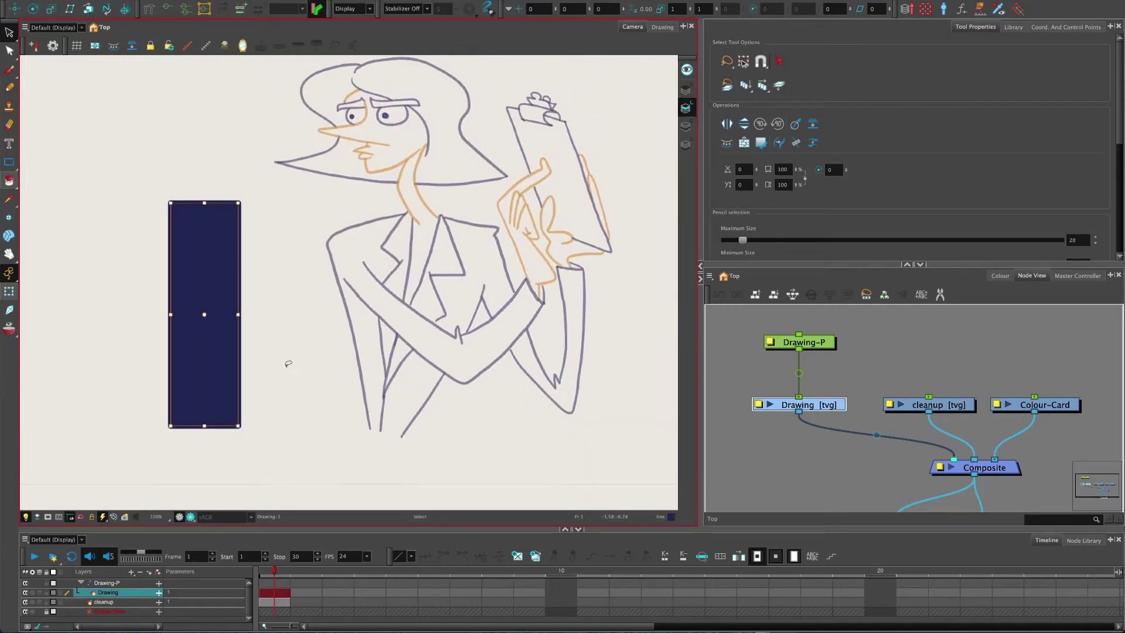
pyautogui.scroll(1, 275, 358)
# Reset the view to 100% and reselect the rectangle's layer.
pyautogui.hotkey('shift', 't')
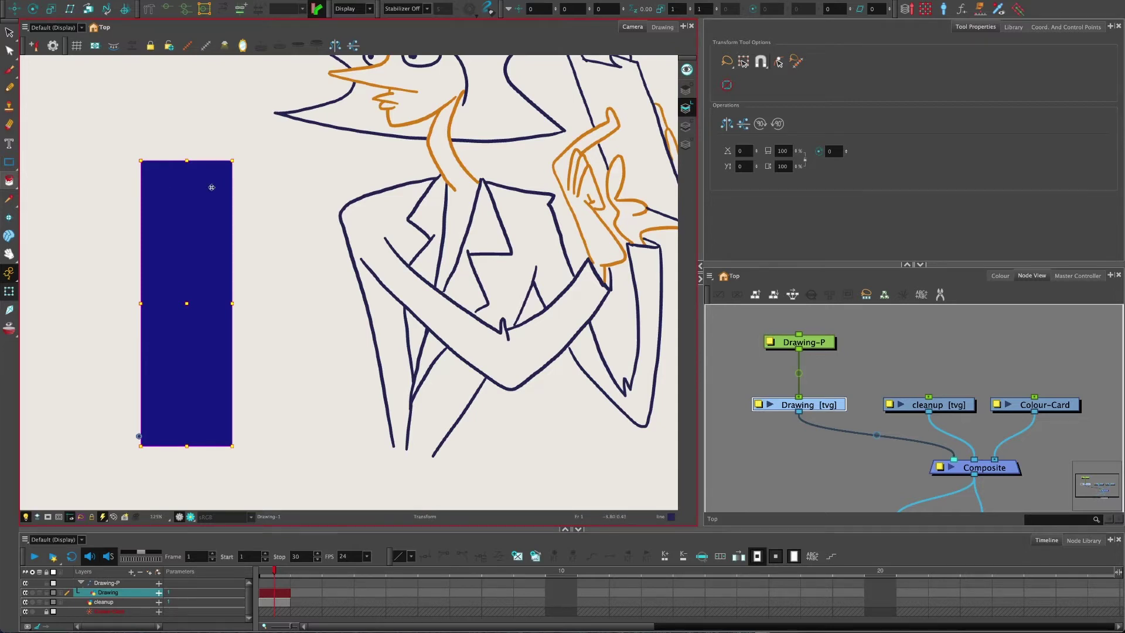
pyautogui.click(33, 9)
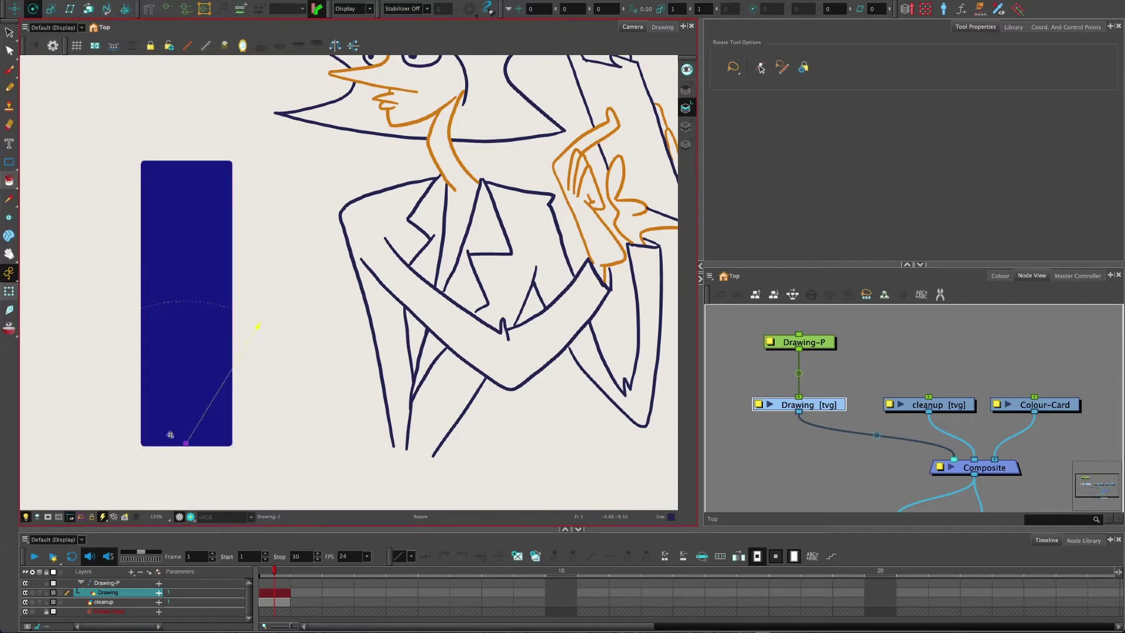
pyautogui.hotkey('shift', 't')
pyautogui.hotkey('shift', 'm')
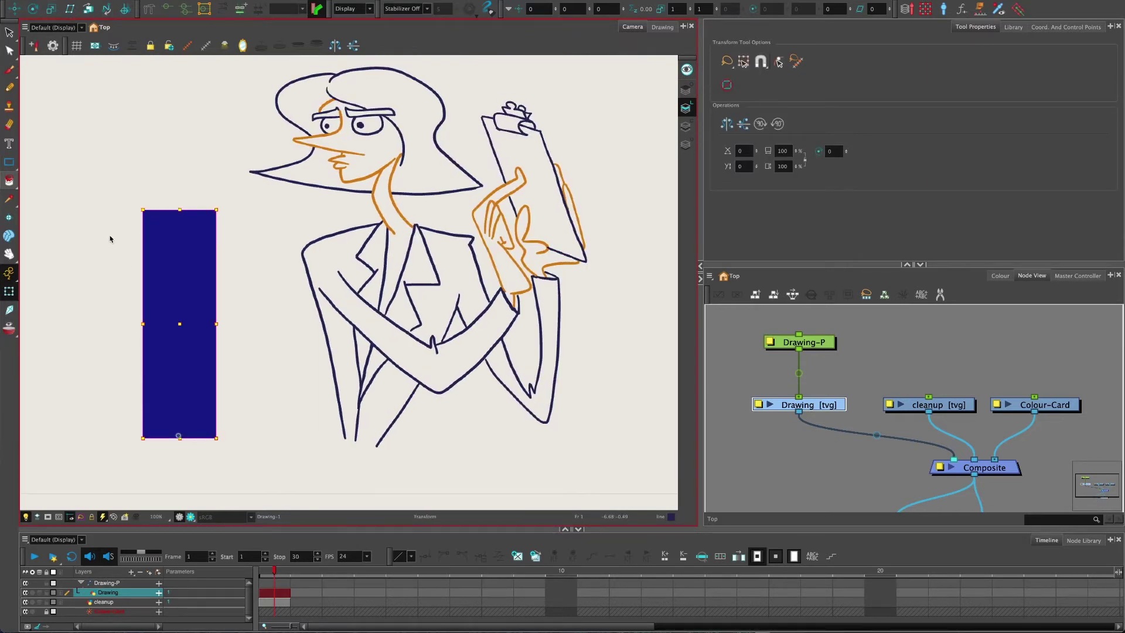
pyautogui.click(110, 237)
pyautogui.click(179, 266)
# Rig a deformation chain around the rectangle's four corners in envelope mode.
pyautogui.click(149, 8)
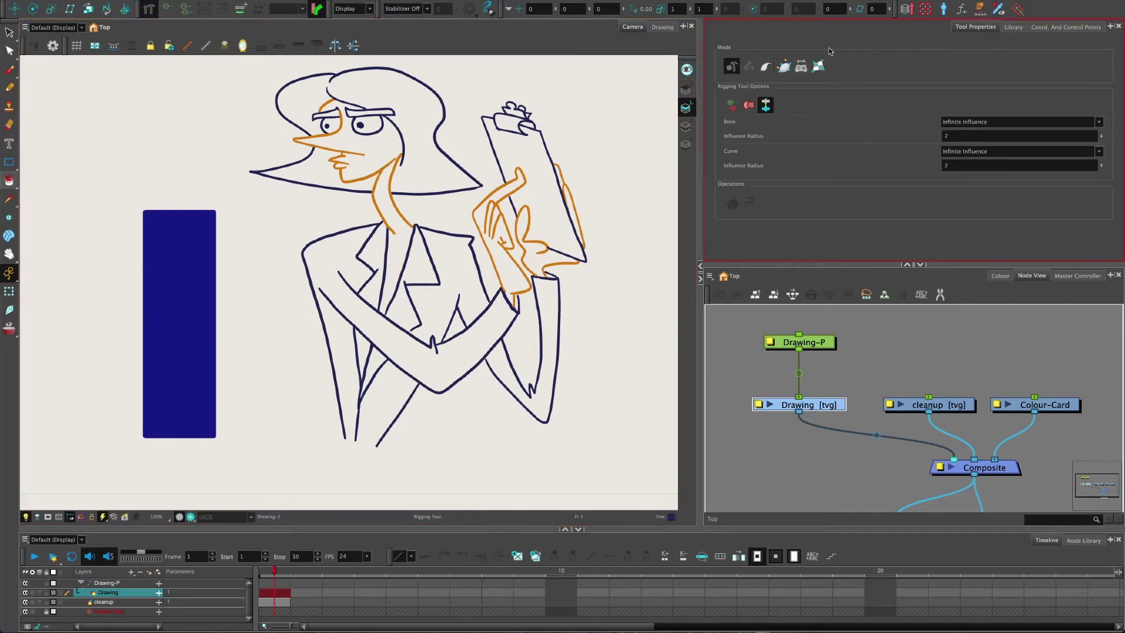
pyautogui.click(784, 66)
pyautogui.moveTo(147, 213); pyautogui.dragTo(214, 214)
pyautogui.moveTo(208, 433); pyautogui.dragTo(211, 404)
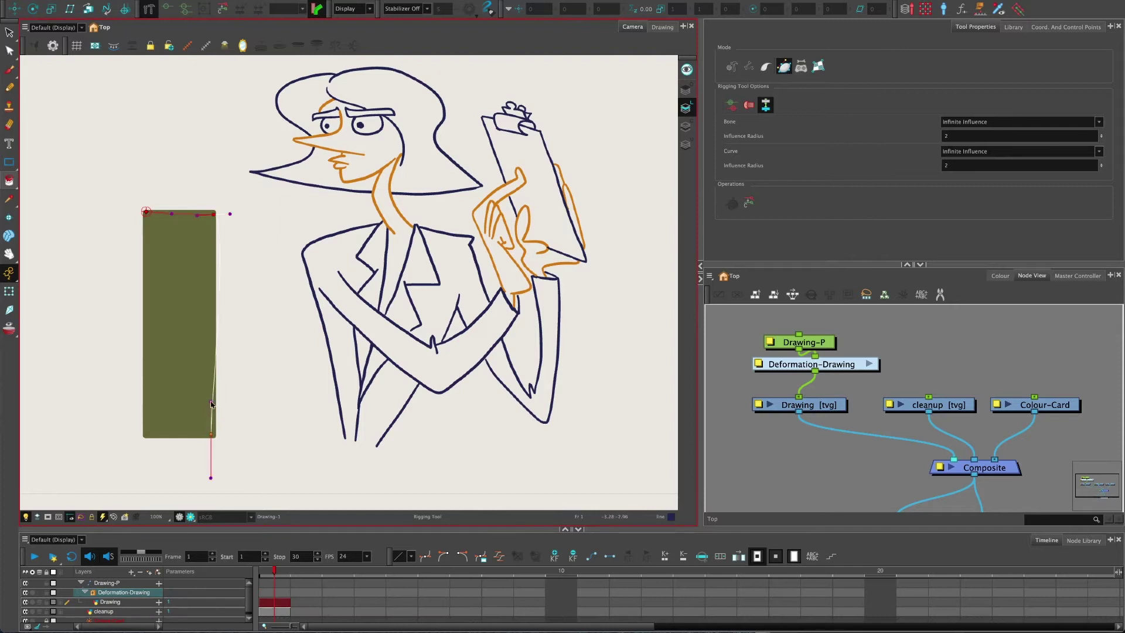
pyautogui.moveTo(150, 438); pyautogui.dragTo(166, 429)
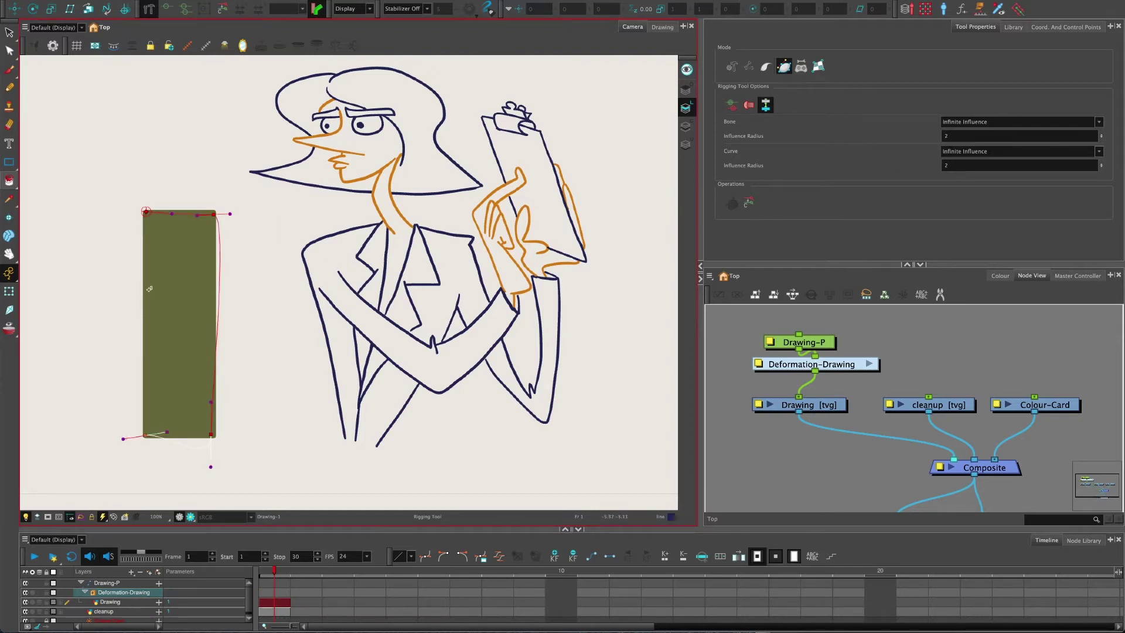
pyautogui.moveTo(146, 212); pyautogui.dragTo(146, 255)
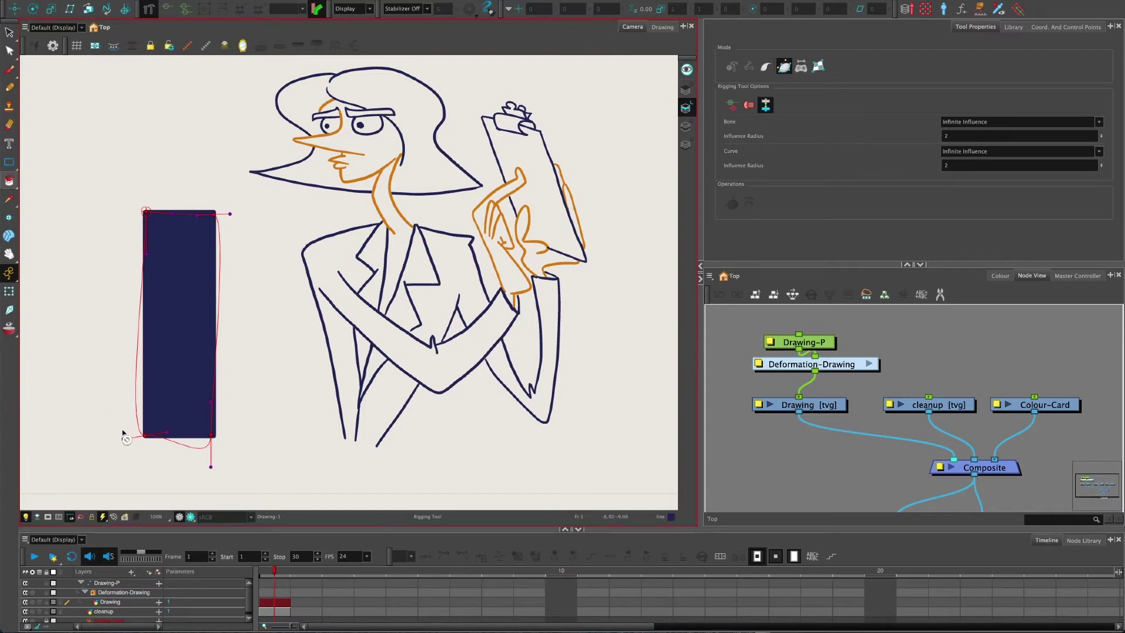
# Flatten the deformation's bottom curve along the rectangle's lower edge.
pyautogui.click(143, 436)
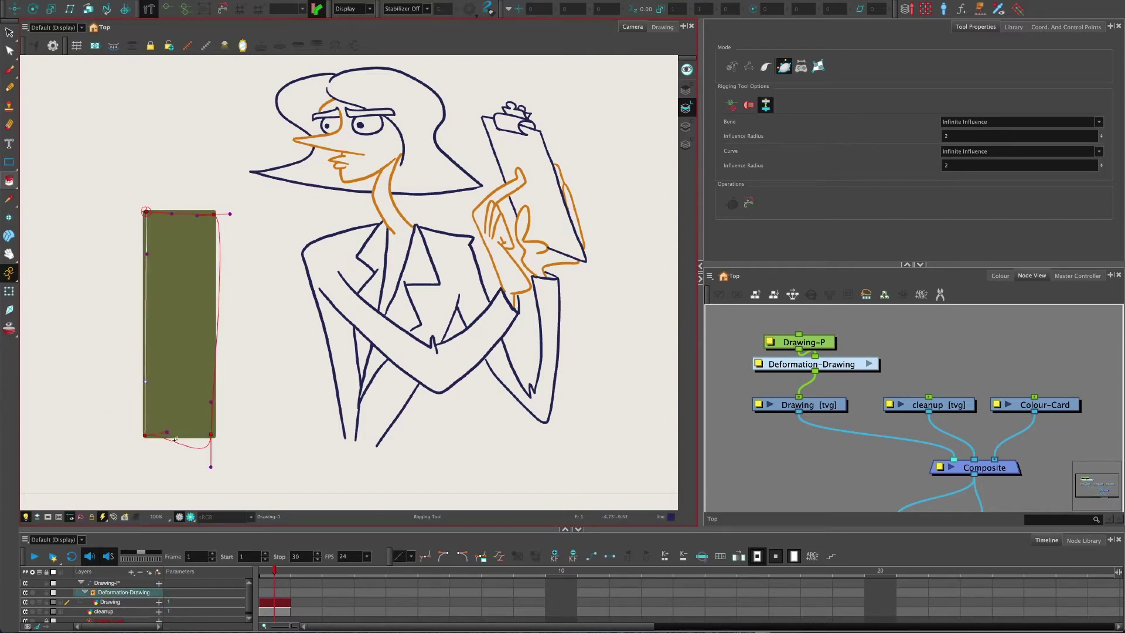
pyautogui.moveTo(210, 465); pyautogui.dragTo(202, 428)
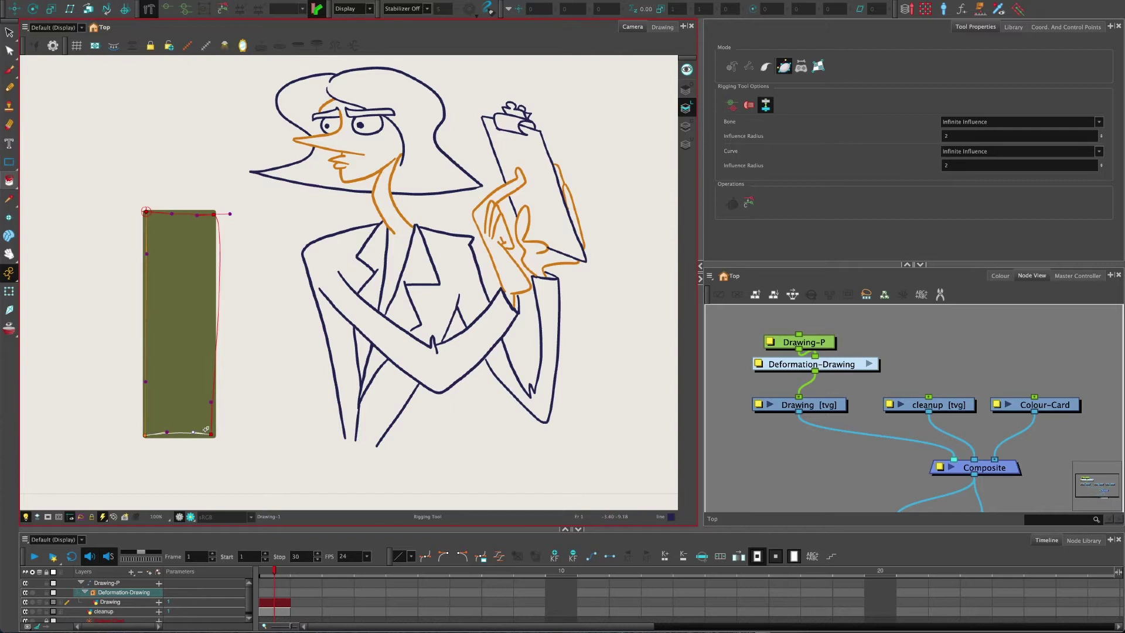
pyautogui.scroll(1, 205, 428)
pyautogui.scroll(6, 193, 430)
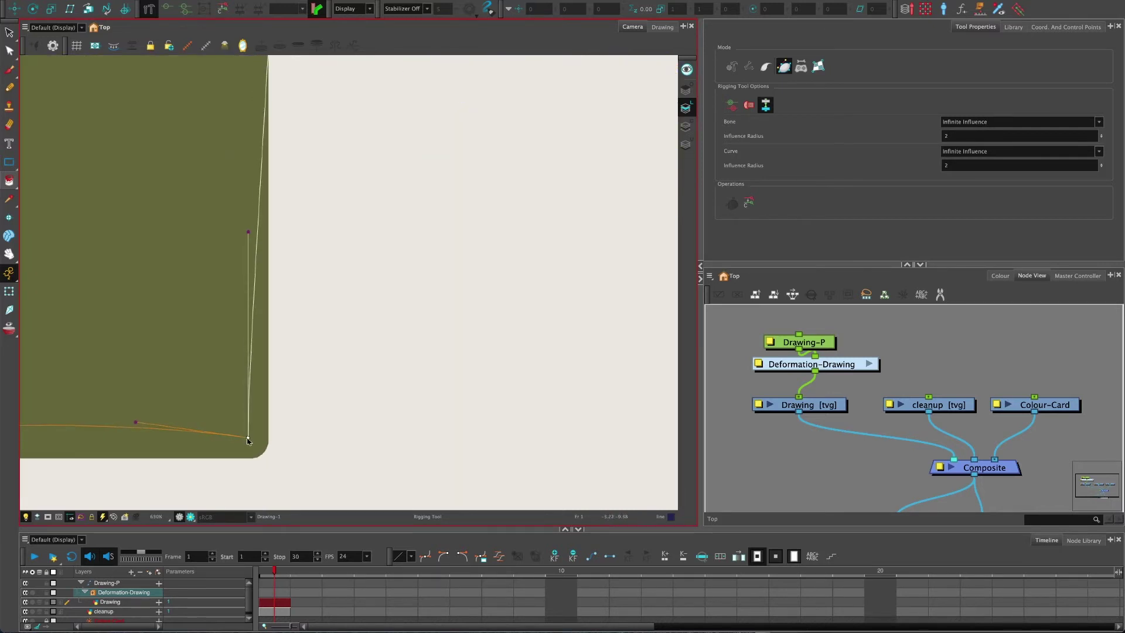
pyautogui.moveTo(162, 457); pyautogui.dragTo(324, 463)
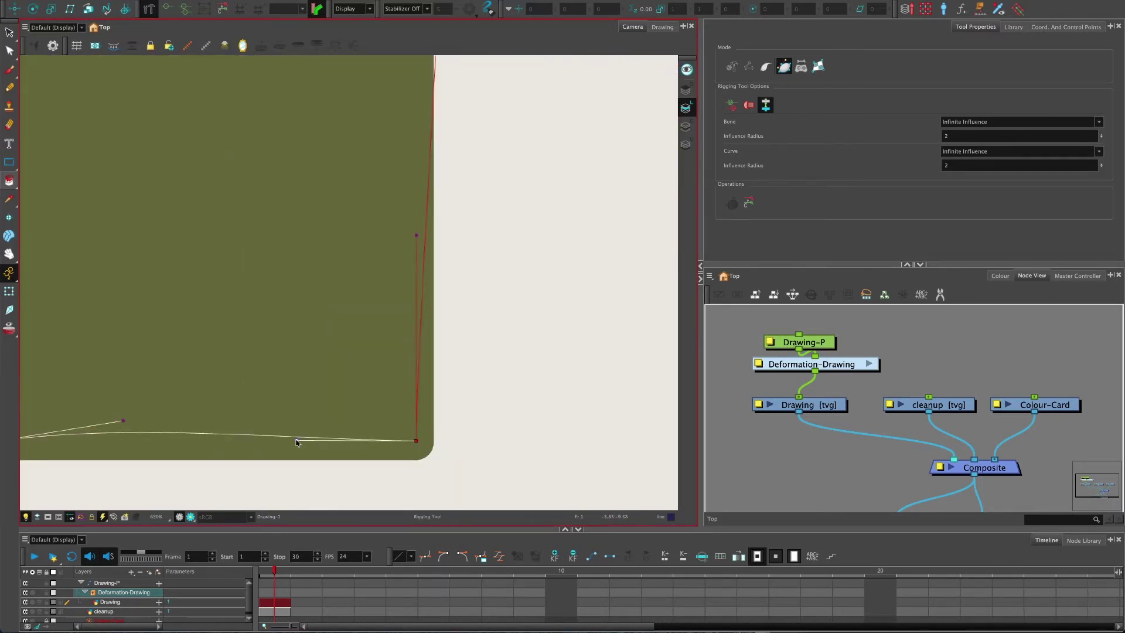
pyautogui.moveTo(195, 458); pyautogui.dragTo(299, 473)
pyautogui.moveTo(224, 440); pyautogui.dragTo(216, 458)
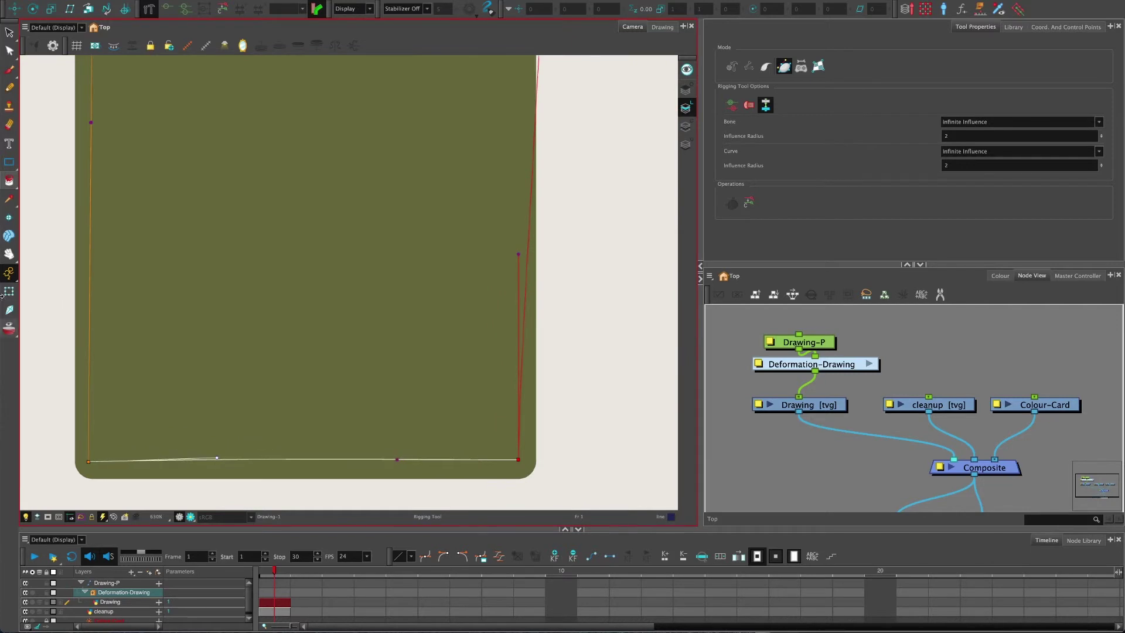
# Delete the Deformation-Drawing node and select the Drawing node.
pyautogui.click(9, 291)
pyautogui.scroll(-5, 141, 289)
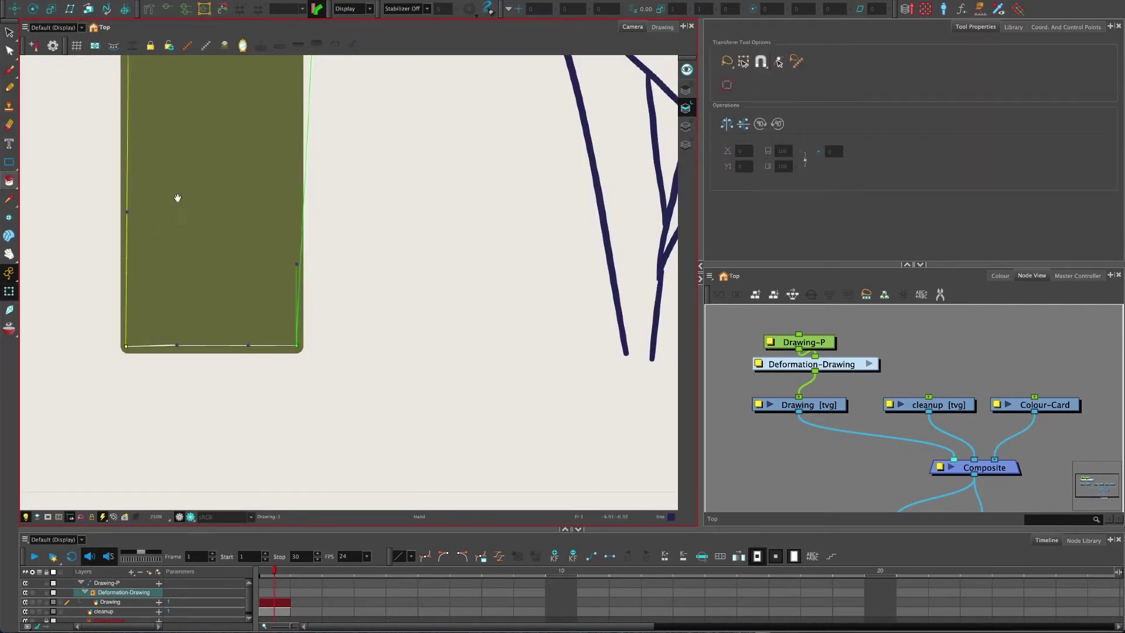
pyautogui.scroll(-3, 190, 298)
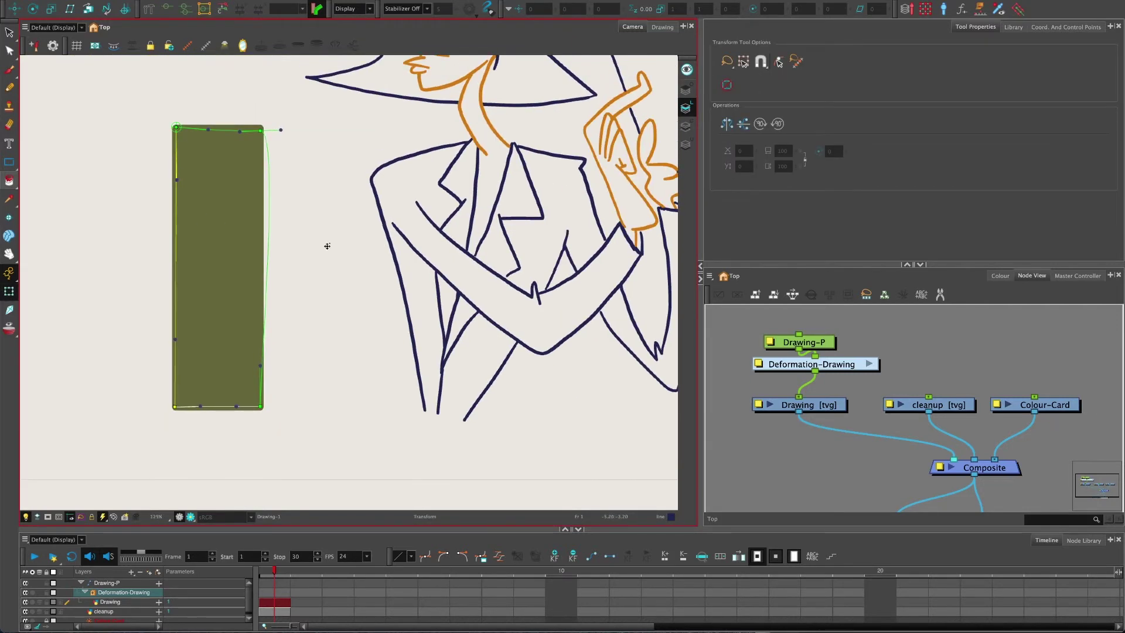
pyautogui.click(773, 368)
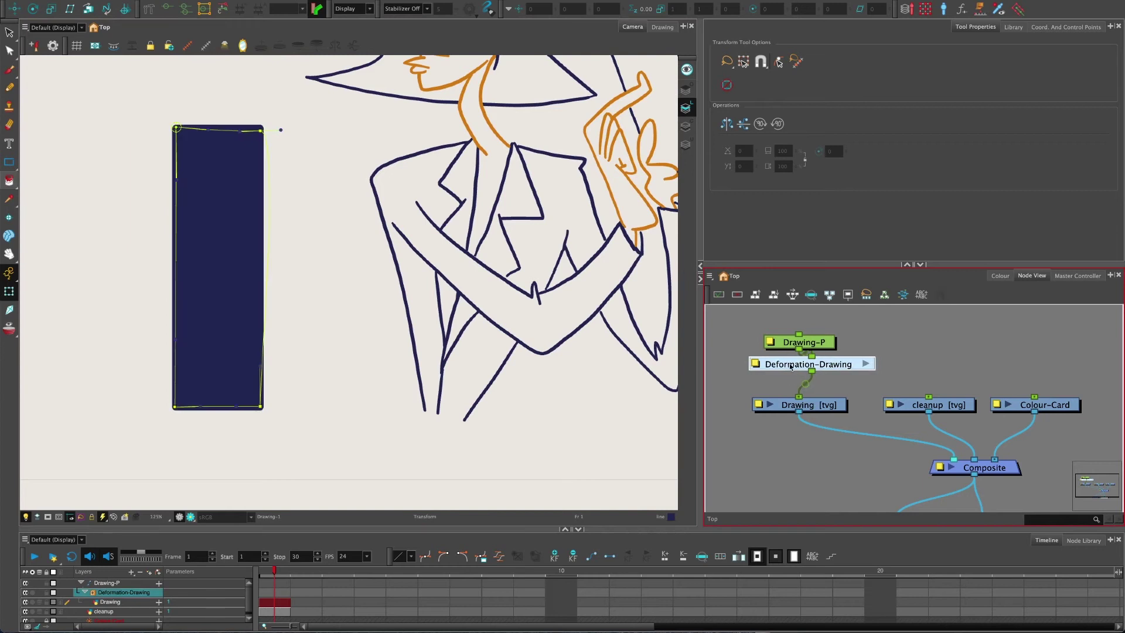
pyautogui.moveTo(792, 378); pyautogui.dragTo(783, 370)
pyautogui.press('Delete')
pyautogui.click(823, 406)
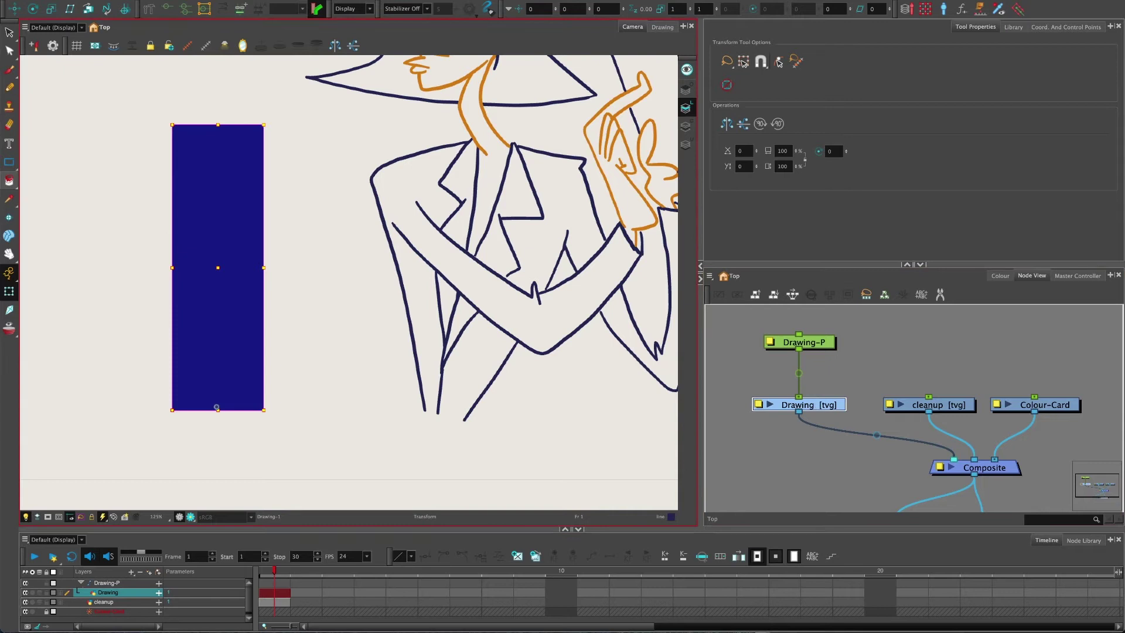
# Bring up Envelope Creator's Create Envelope option from the rectangle's context menu.
pyautogui.rightClick(269, 234)
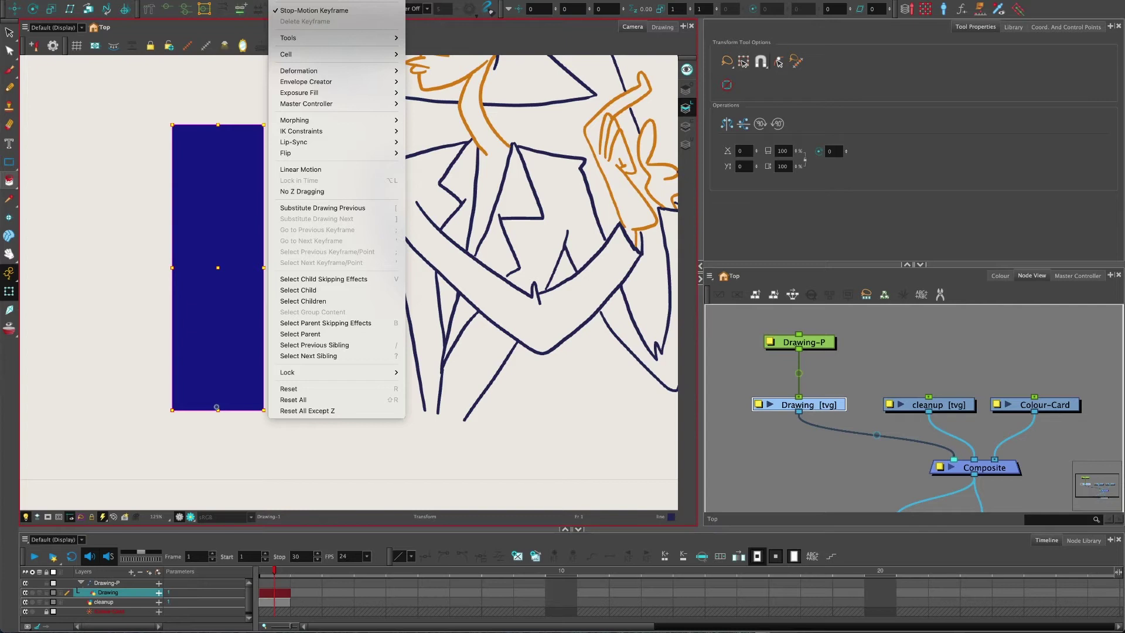
pyautogui.moveTo(346, 83)
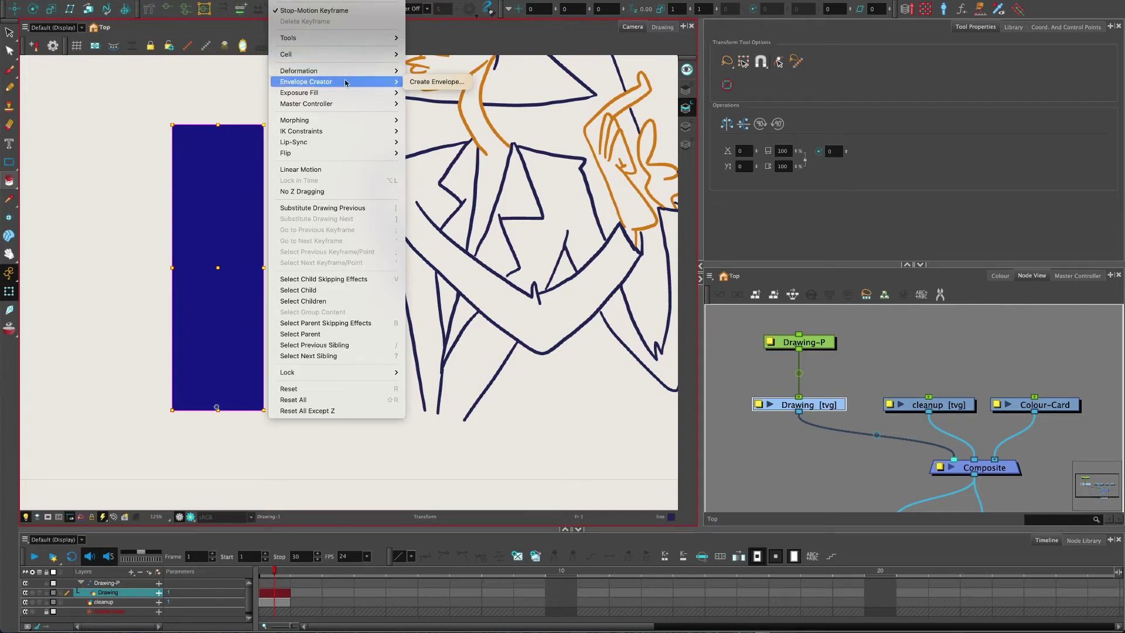
# Create a 4-point envelope with Envelope Mode and Use All Corners enabled.
pyautogui.click(428, 83)
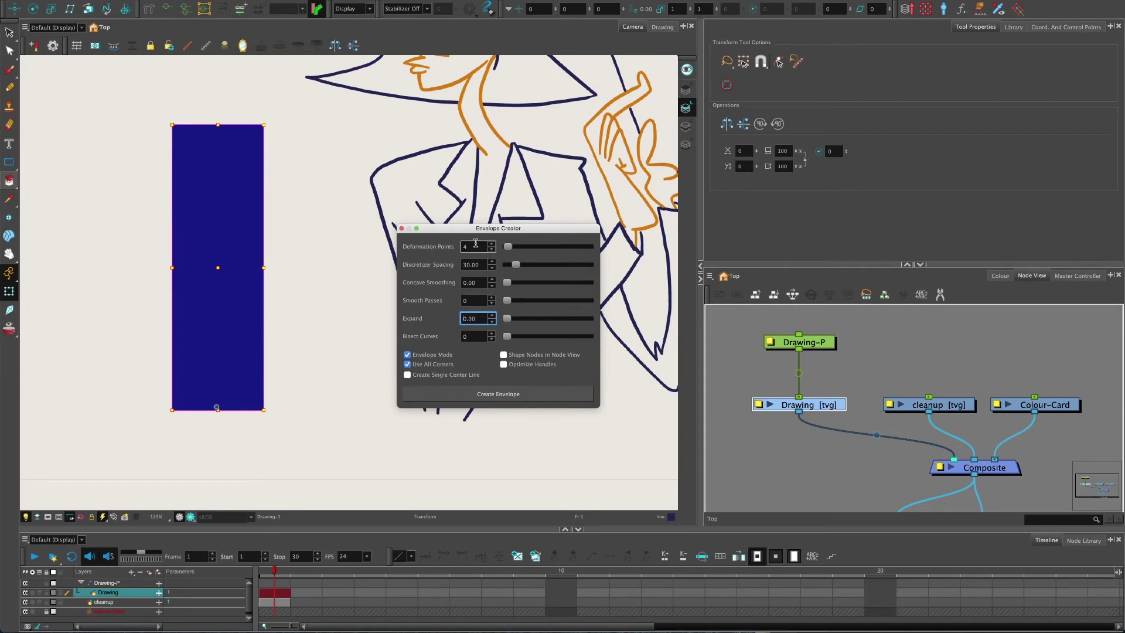
pyautogui.click(489, 402)
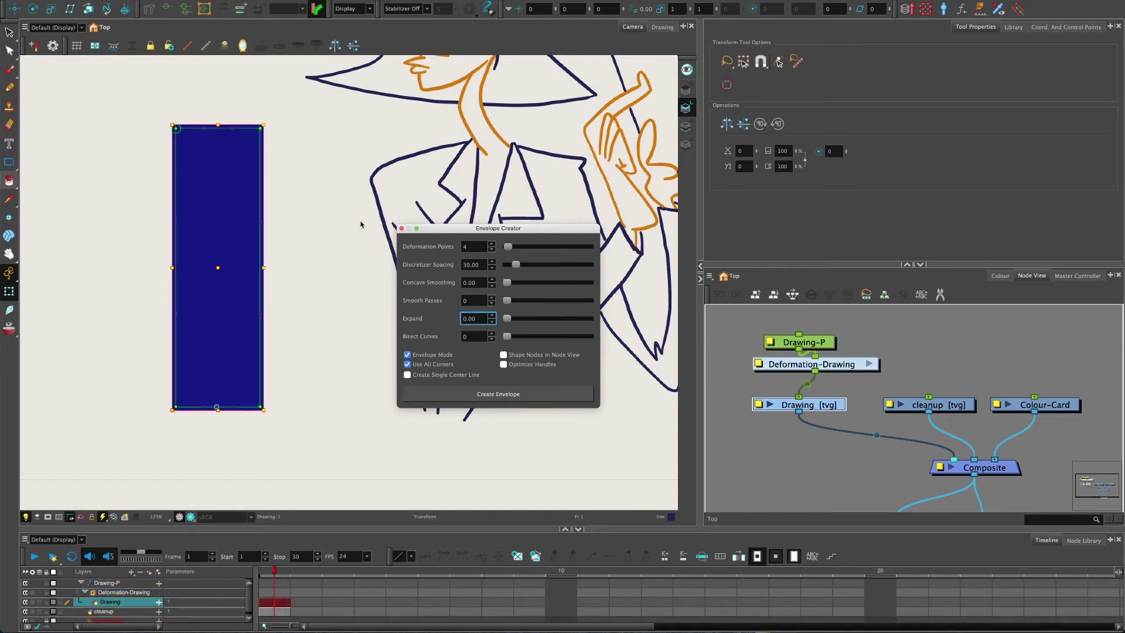
# Close the Envelope Creator, tidy the Deformation-Drawing node, and display the rectangle's deformation points.
pyautogui.click(400, 228)
pyautogui.moveTo(793, 364); pyautogui.dragTo(775, 369)
pyautogui.scroll(3, 168, 199)
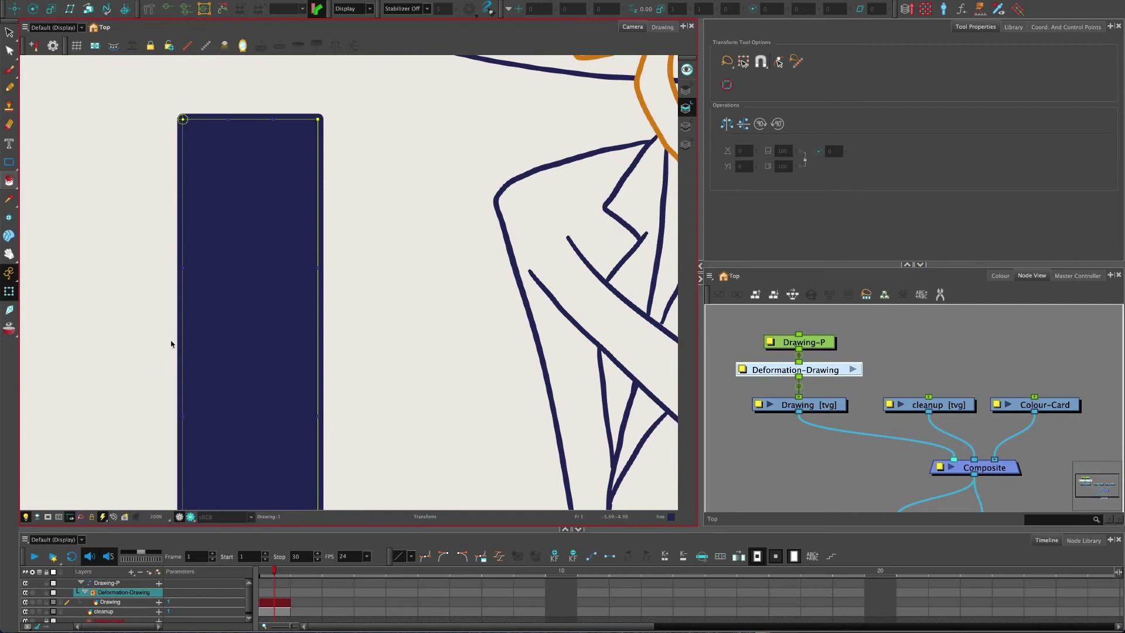
pyautogui.scroll(-2, 192, 197)
pyautogui.click(192, 198)
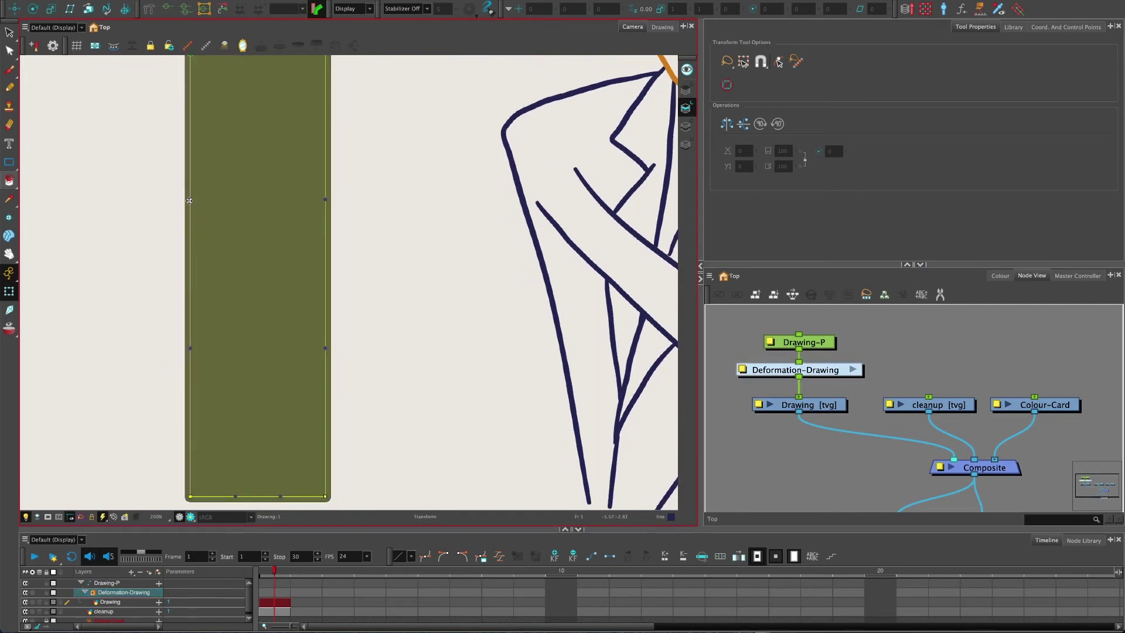
pyautogui.scroll(-2, 252, 303)
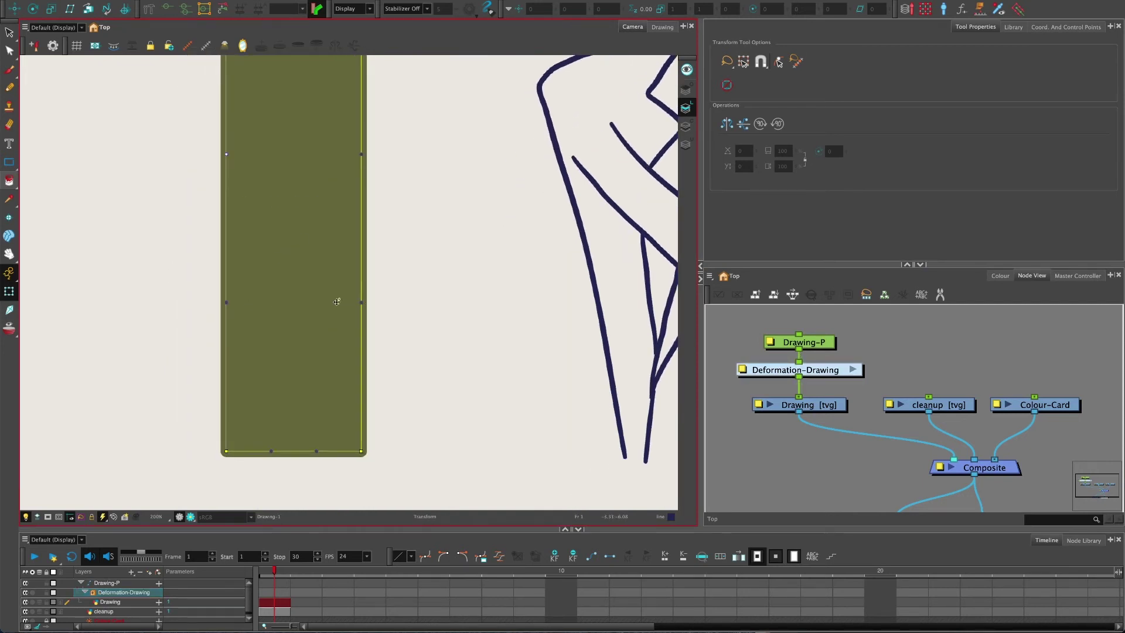
pyautogui.scroll(3, 281, 213)
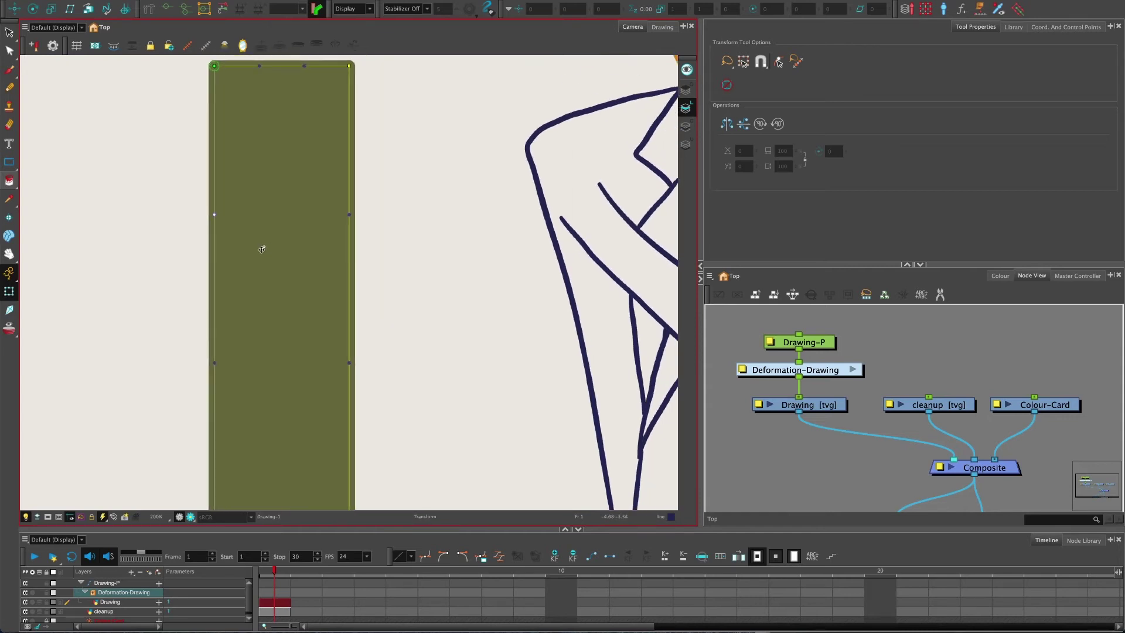
pyautogui.scroll(-2, 263, 249)
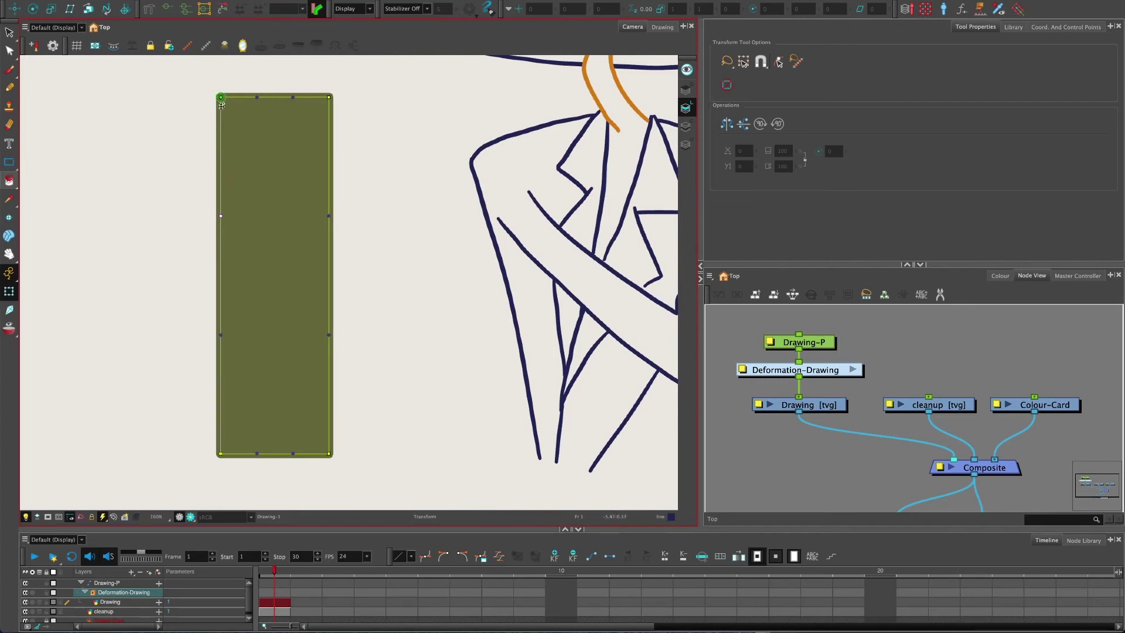
# Spread the top-left and top-right deformation points outward so the shape flares at the top.
pyautogui.moveTo(221, 454); pyautogui.dragTo(288, 415)
pyautogui.hotkey('ctrl', 'z')
pyautogui.scroll(2, 201, 176)
pyautogui.moveTo(228, 145); pyautogui.dragTo(155, 145)
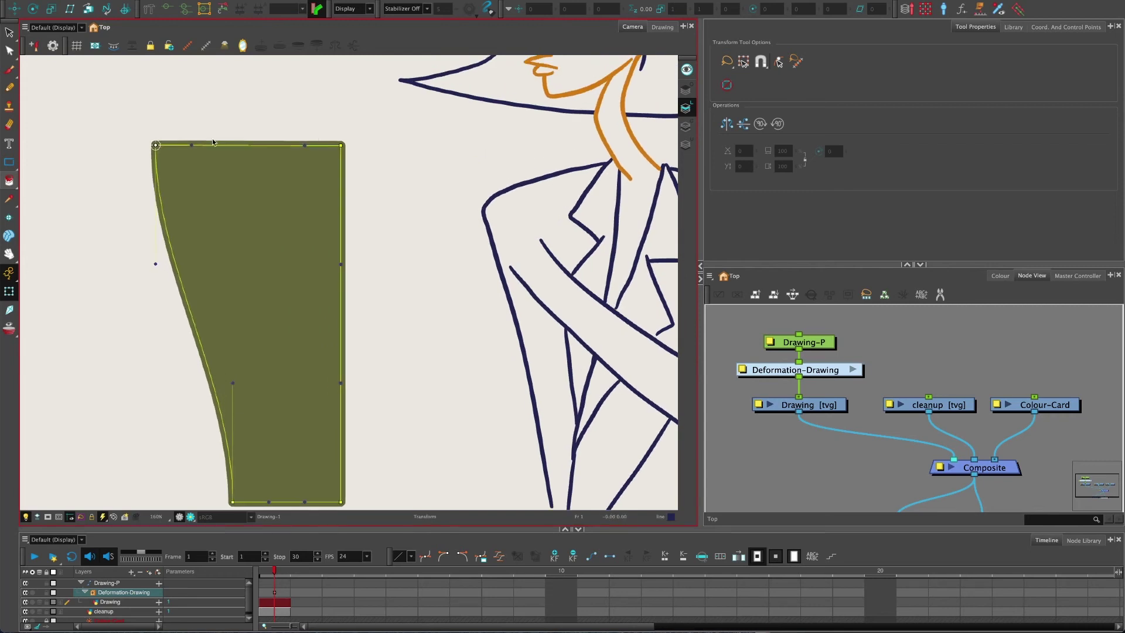
pyautogui.moveTo(341, 146); pyautogui.dragTo(482, 164)
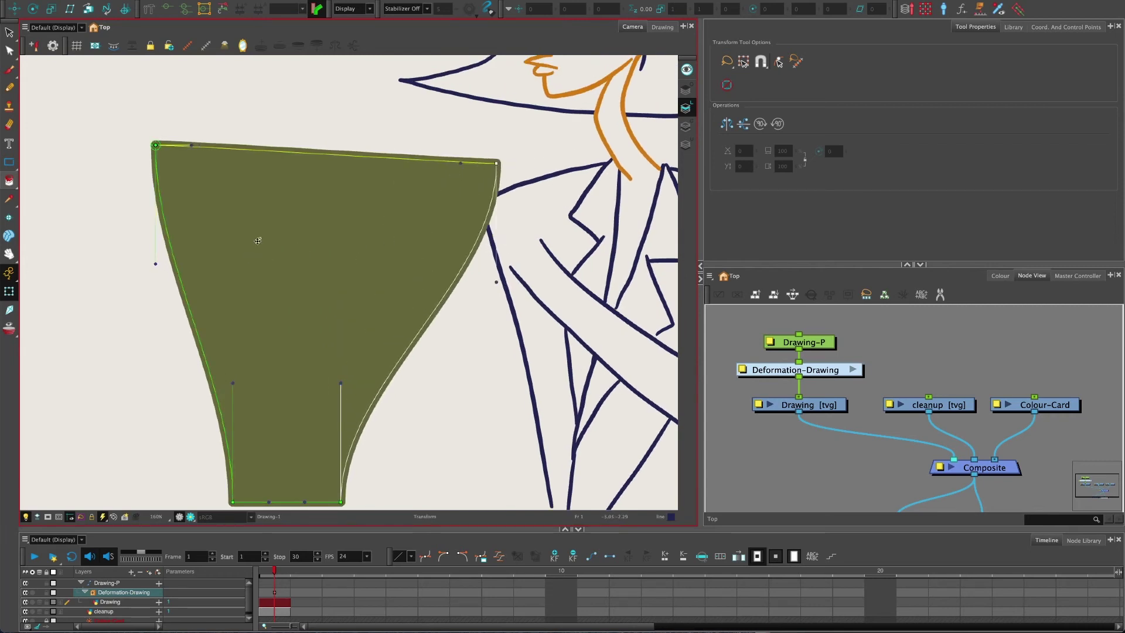
pyautogui.moveTo(152, 147); pyautogui.dragTo(220, 133)
pyautogui.hotkey('ctrl', 'z')
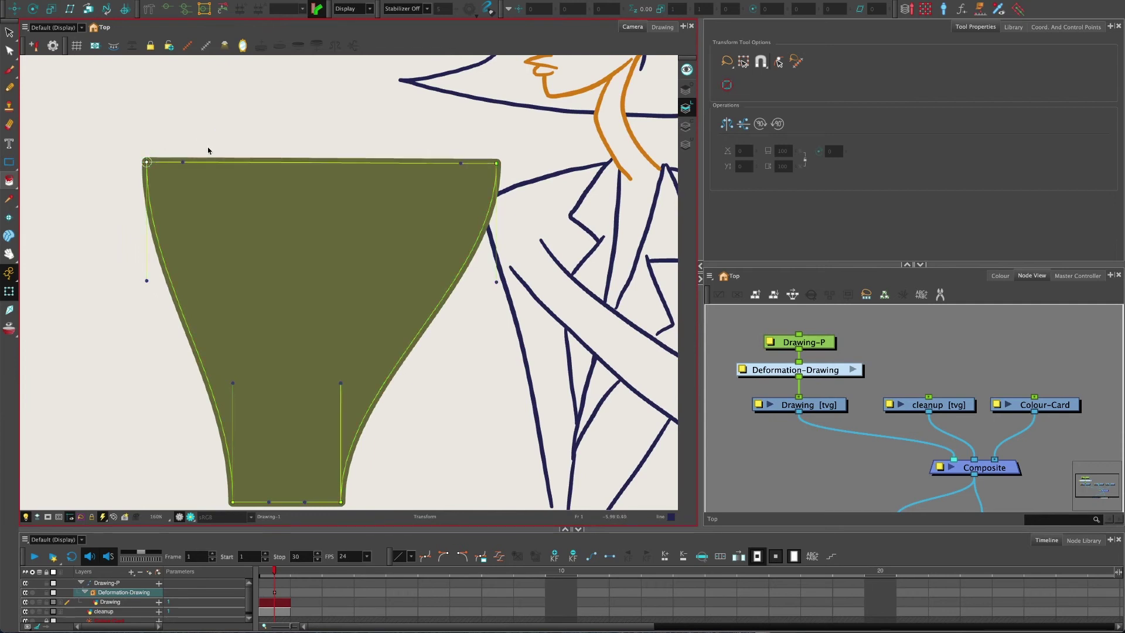
pyautogui.hotkey('ctrl', 'z')
pyautogui.click(208, 147)
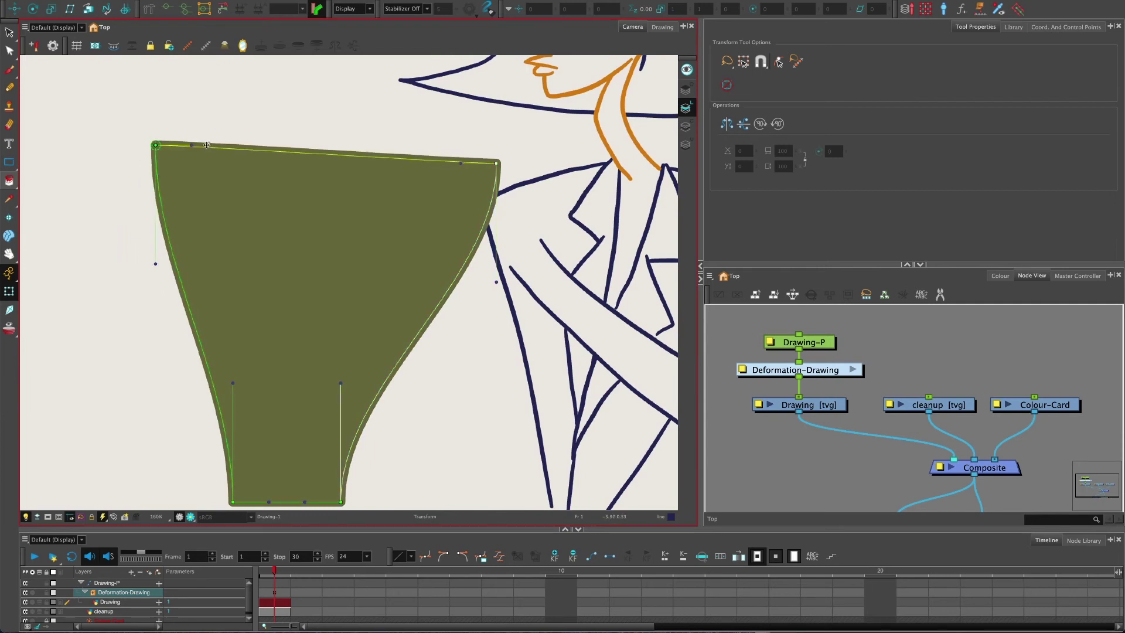
pyautogui.moveTo(156, 145); pyautogui.dragTo(147, 162)
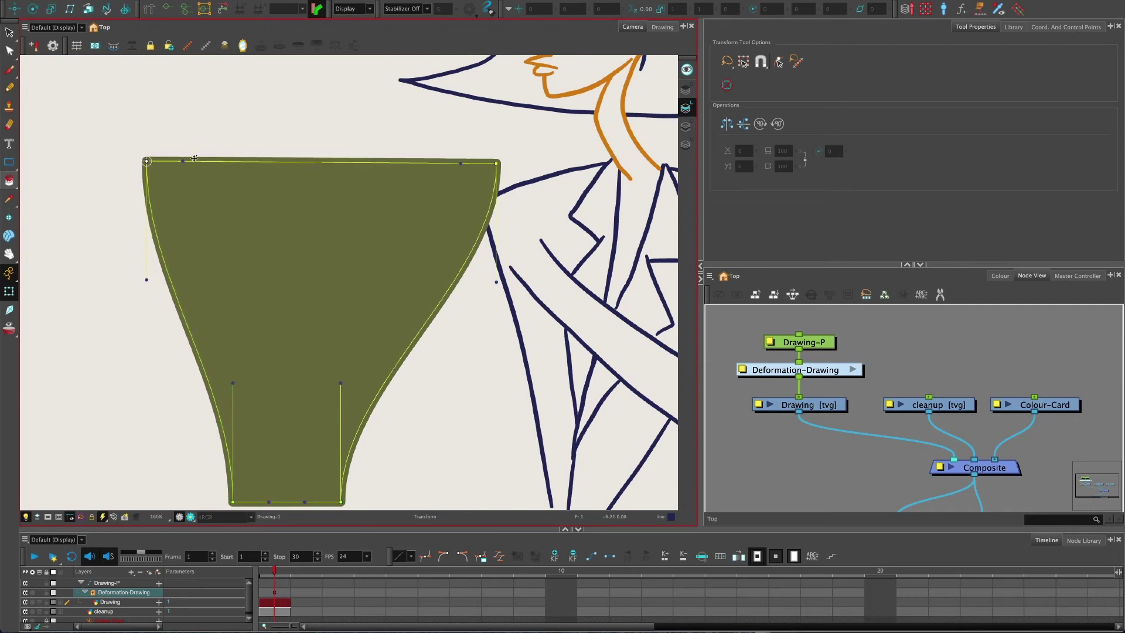
# Bend the top edge upward into an arc using the top-left tangent handle.
pyautogui.hotkey('alt', '4')
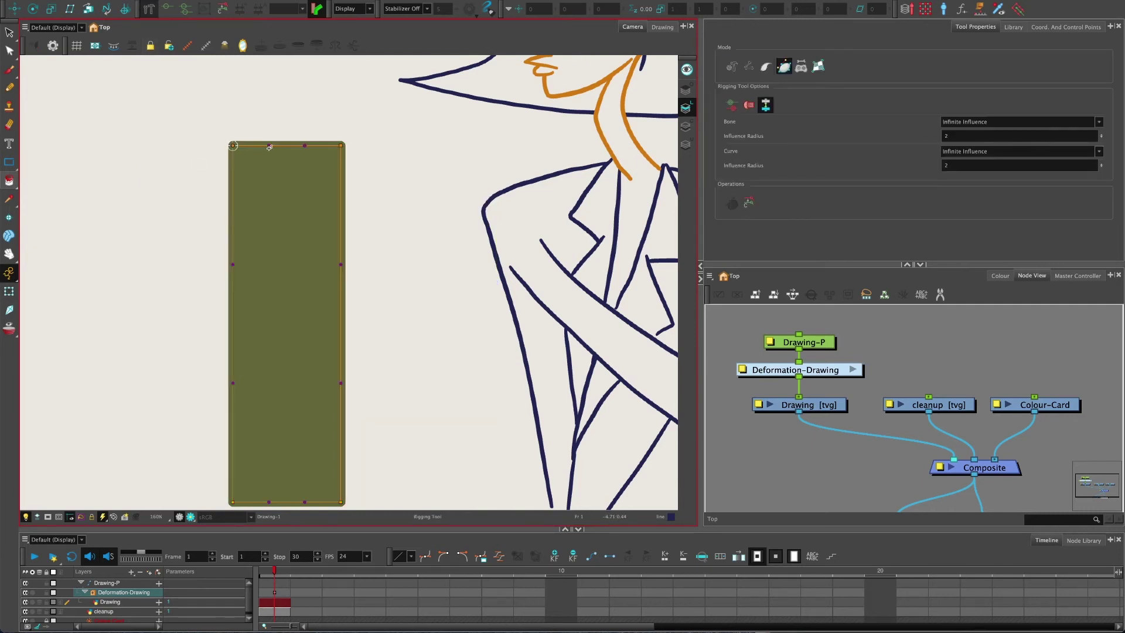
pyautogui.click(270, 147)
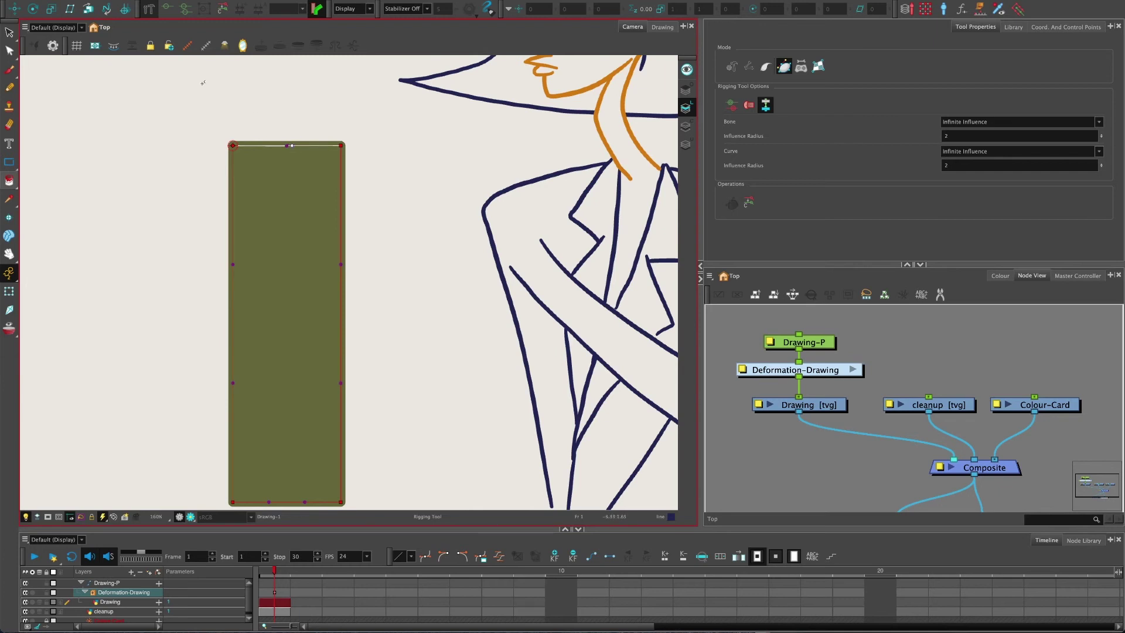
pyautogui.click(9, 292)
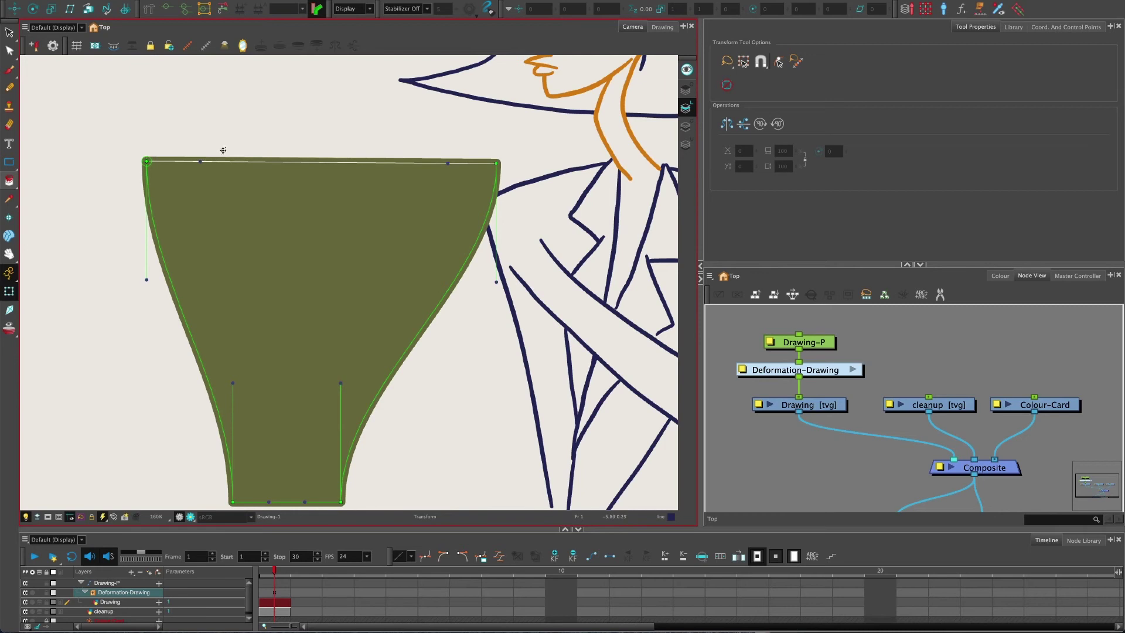
pyautogui.moveTo(199, 161); pyautogui.dragTo(251, 125)
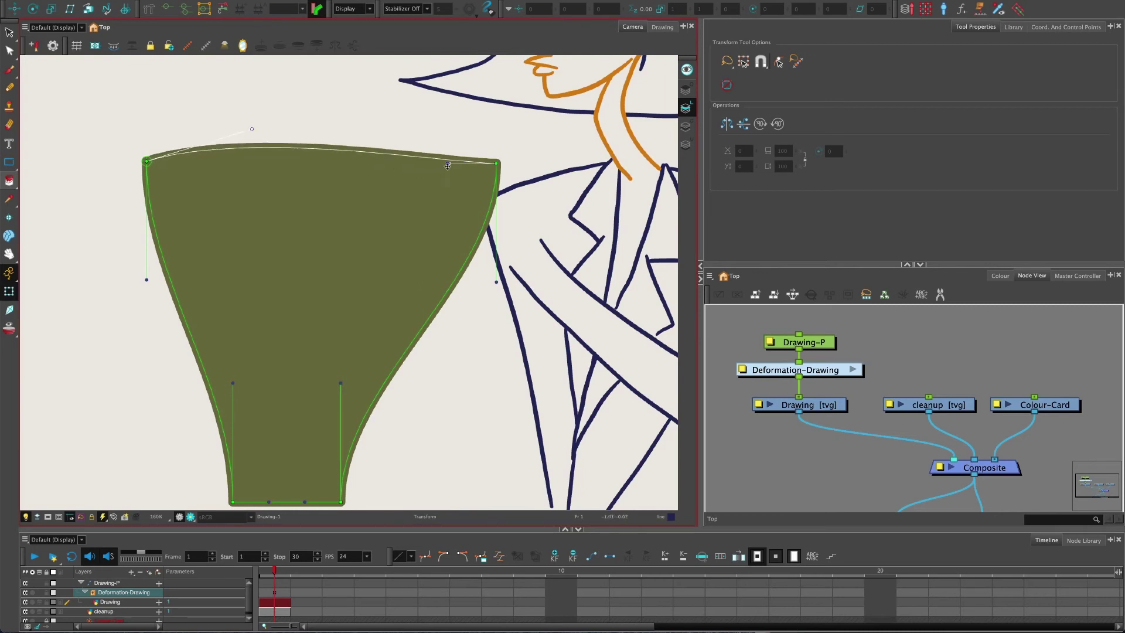
pyautogui.scroll(-5, 473, 106)
pyautogui.scroll(3, 474, 106)
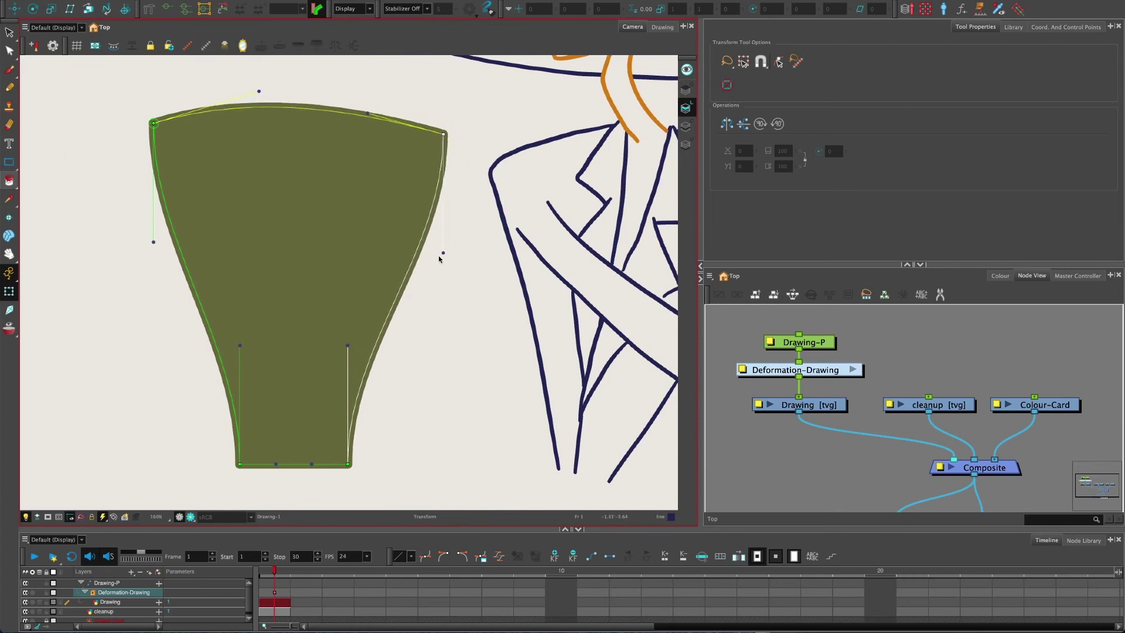
# Adjust the side tangent handles to straighten the left and right edges.
pyautogui.moveTo(443, 253); pyautogui.dragTo(405, 265)
pyautogui.moveTo(348, 346); pyautogui.dragTo(361, 349)
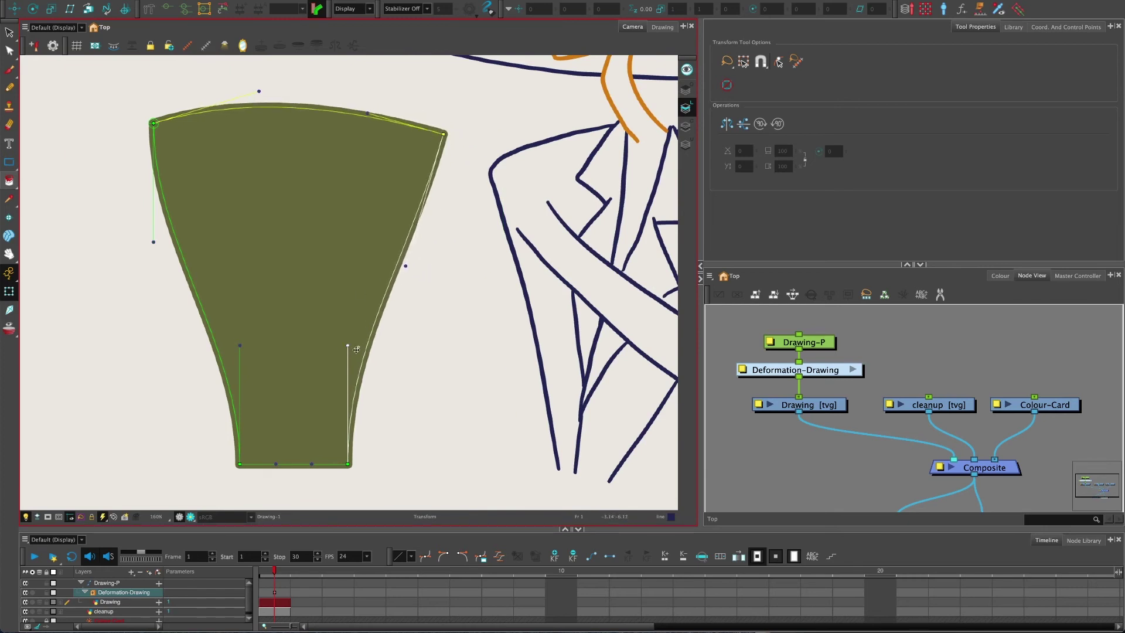
pyautogui.moveTo(239, 345); pyautogui.dragTo(229, 352)
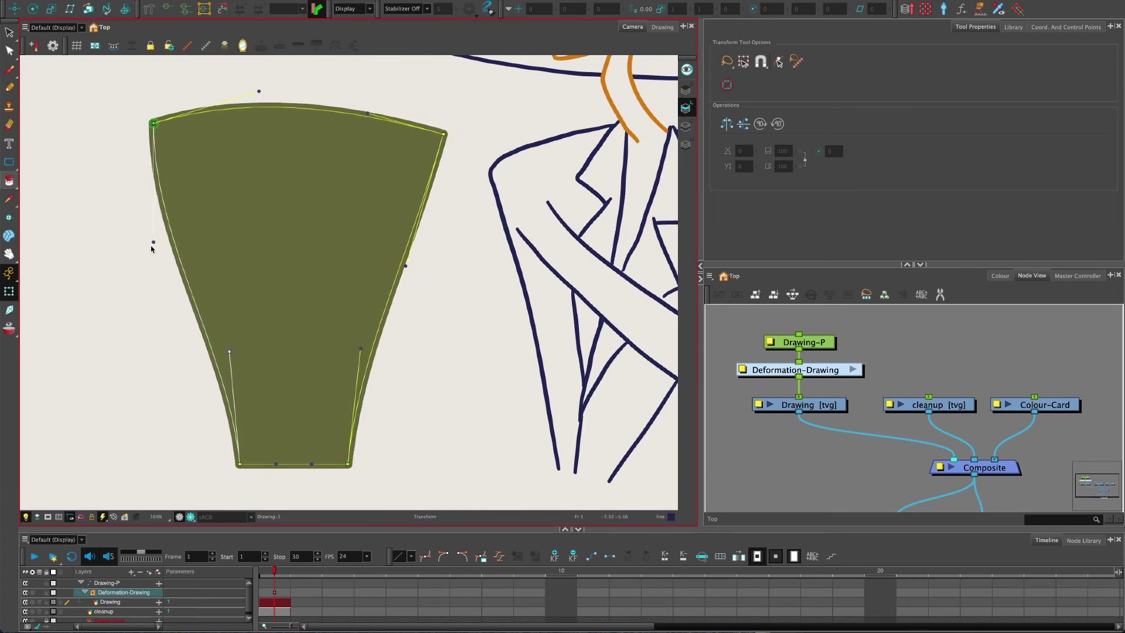
pyautogui.moveTo(153, 242); pyautogui.dragTo(176, 243)
pyautogui.scroll(1, 175, 243)
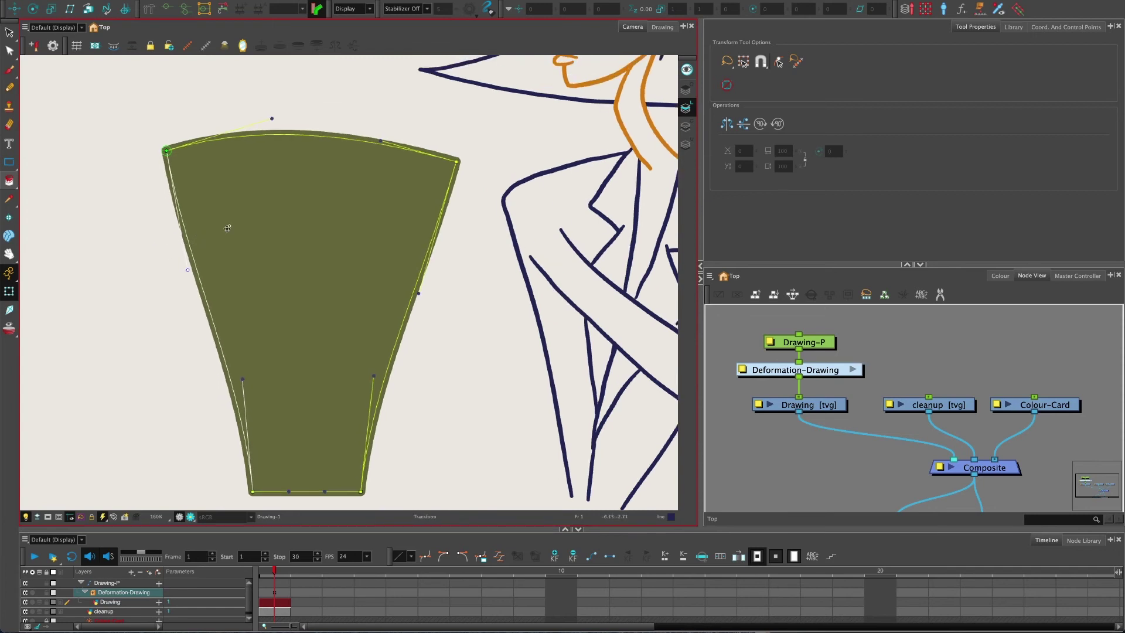
pyautogui.scroll(-1, 262, 218)
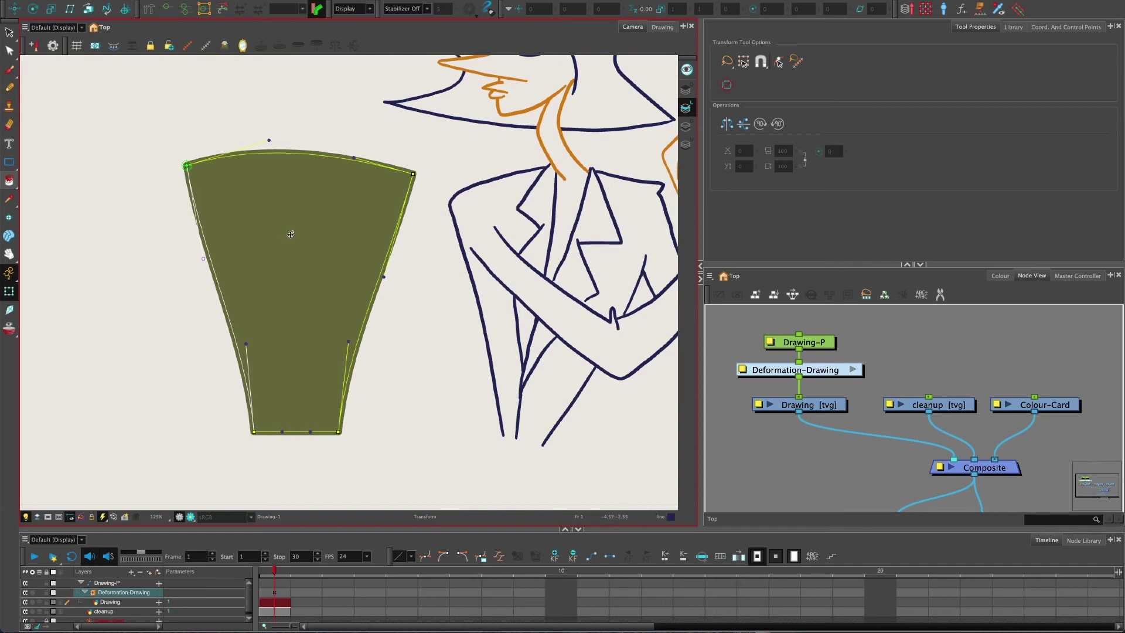
# Select Drawing-P, deselect the shape, and pan to frame the navy fan beside the character.
pyautogui.click(762, 342)
pyautogui.click(778, 343)
pyautogui.scroll(2, 789, 375)
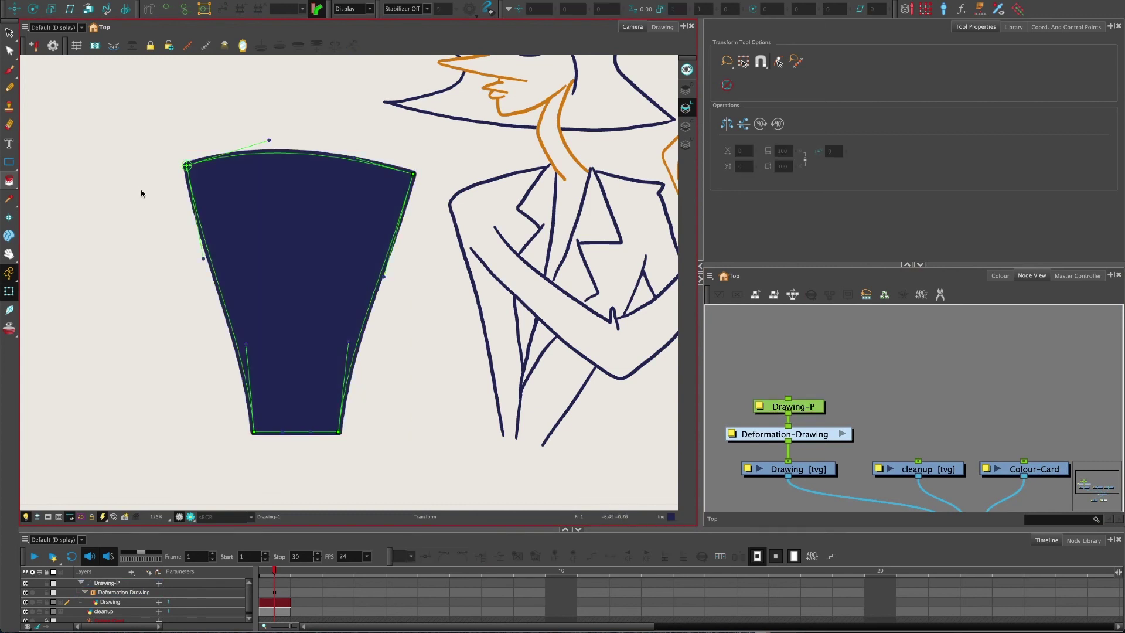
pyautogui.click(272, 440)
pyautogui.moveTo(397, 349); pyautogui.dragTo(367, 394)
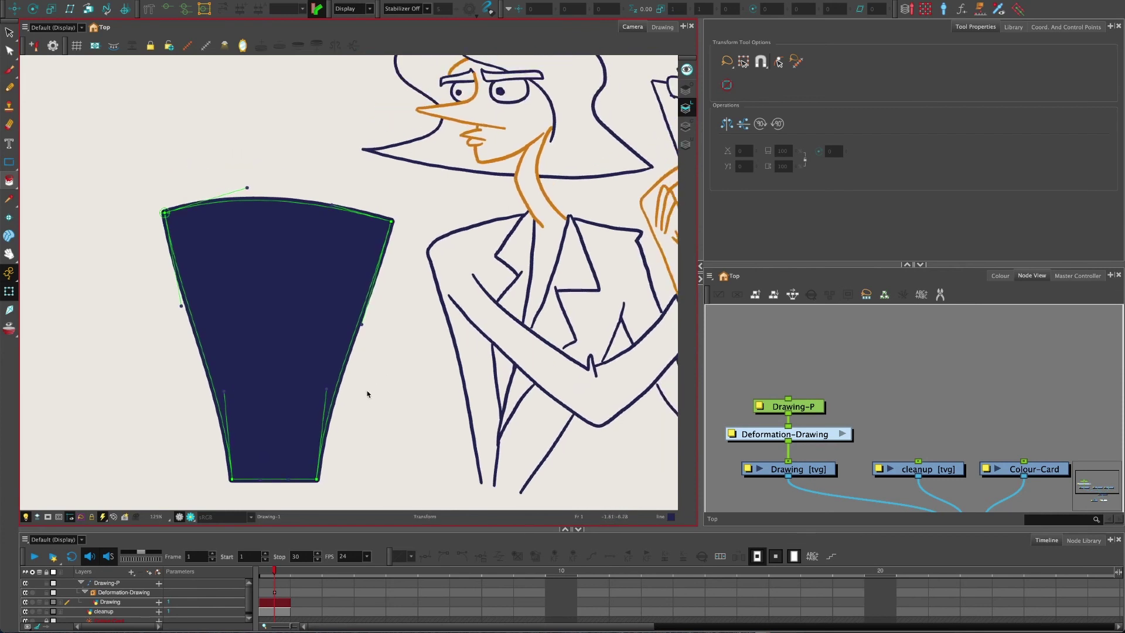